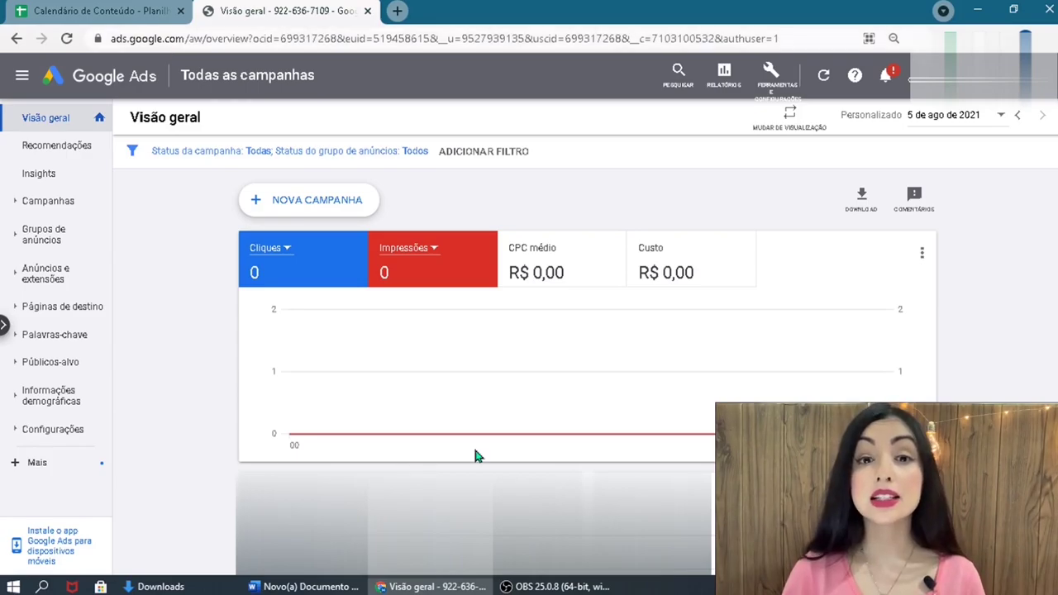
# Start a new campaign without a goal, choosing the video type and the Campanha de vídeo personalizada subtype
pyautogui.click(299, 207)
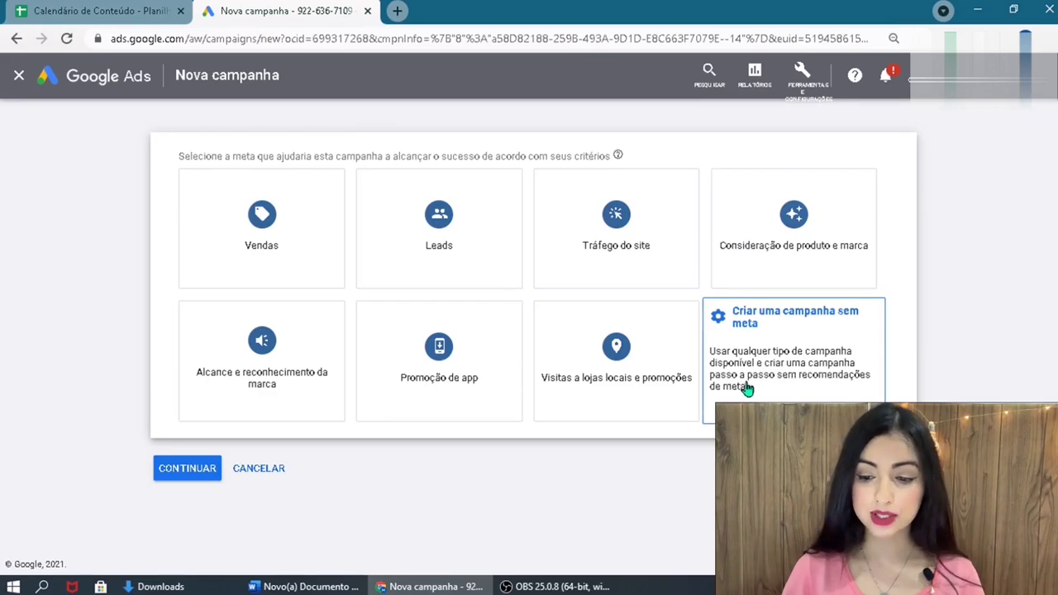
pyautogui.click(747, 388)
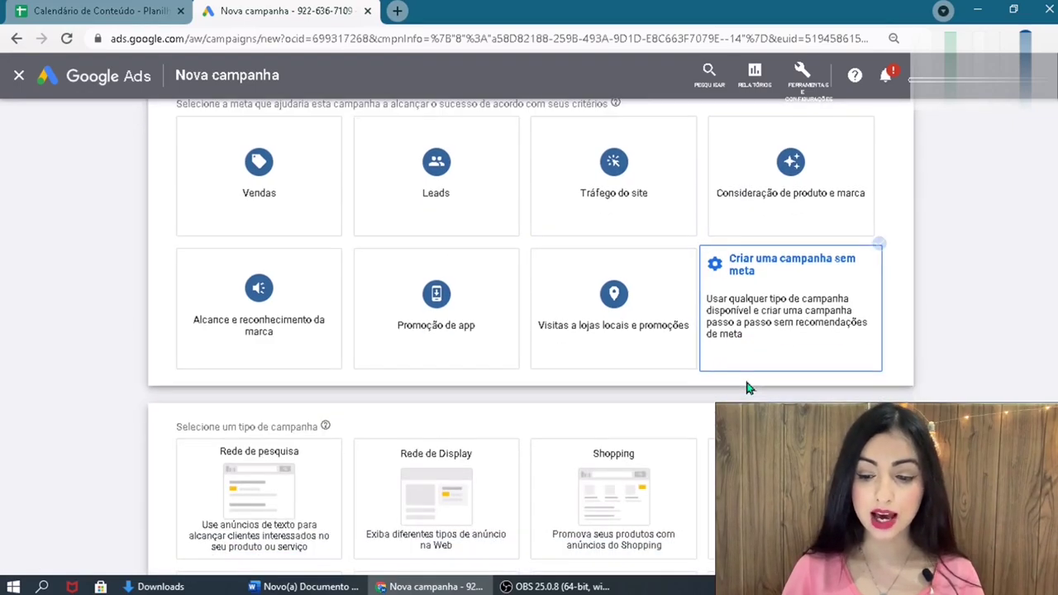
pyautogui.scroll(-3, 769, 347)
pyautogui.click(792, 302)
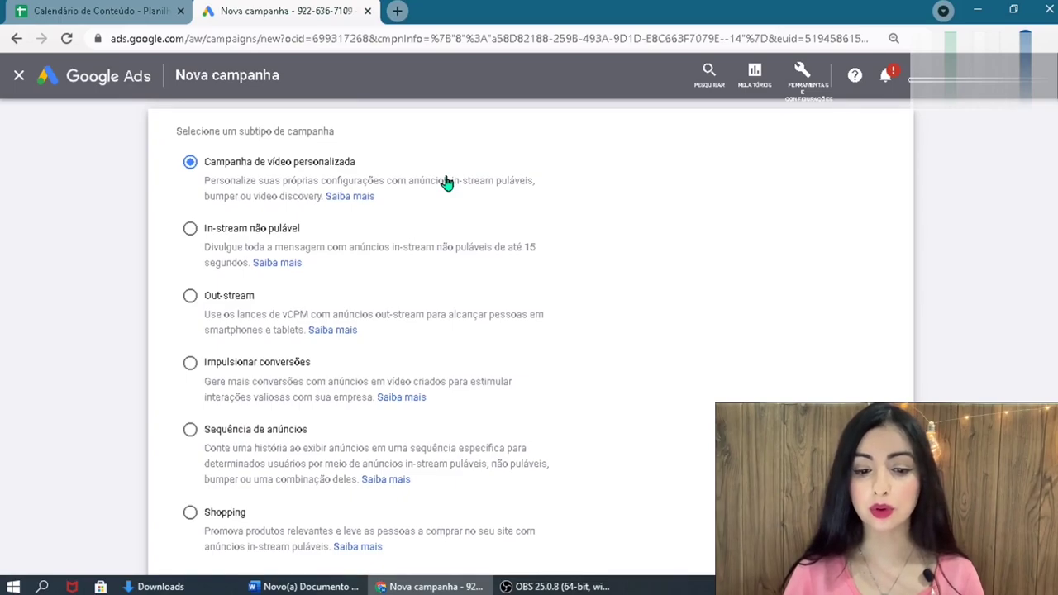
pyautogui.scroll(-3, 330, 372)
pyautogui.click(197, 481)
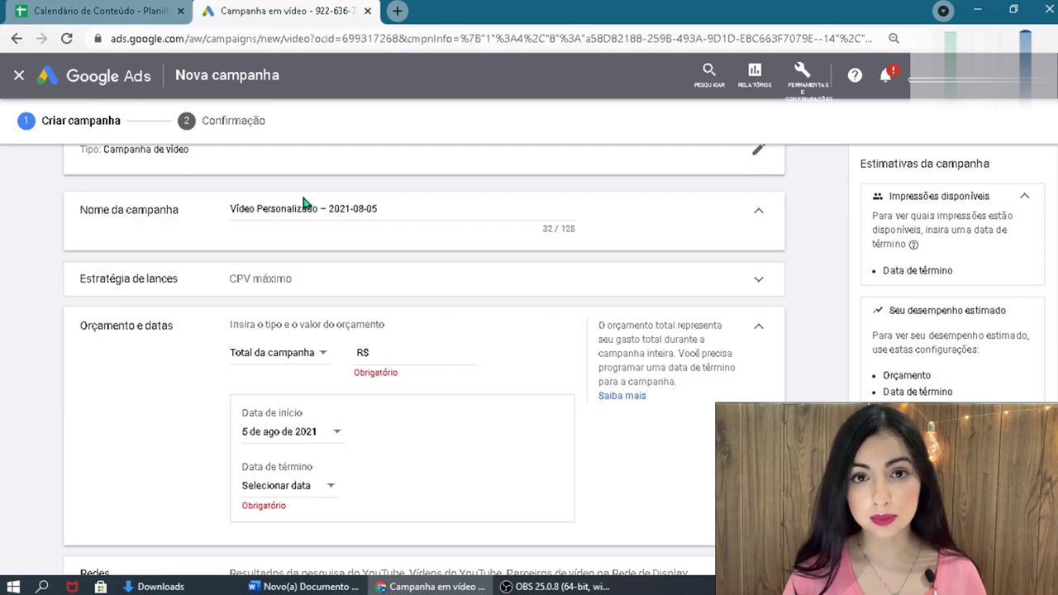
# Name the campaign "[Aula YouTube]"
pyautogui.tripleClick(336, 208)
pyautogui.write('[Aula')
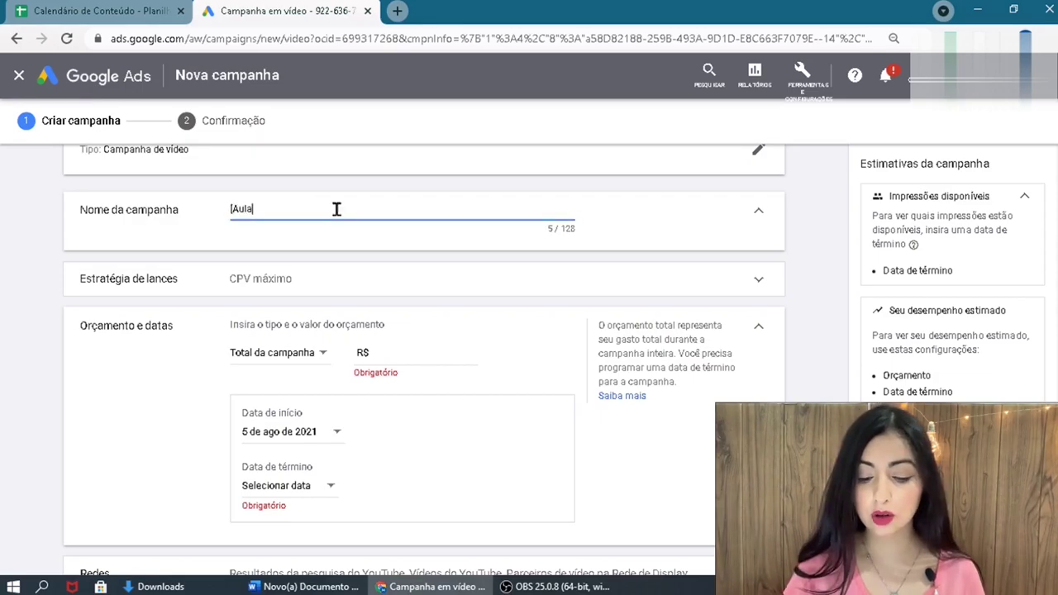
pyautogui.write(' YouTube]')
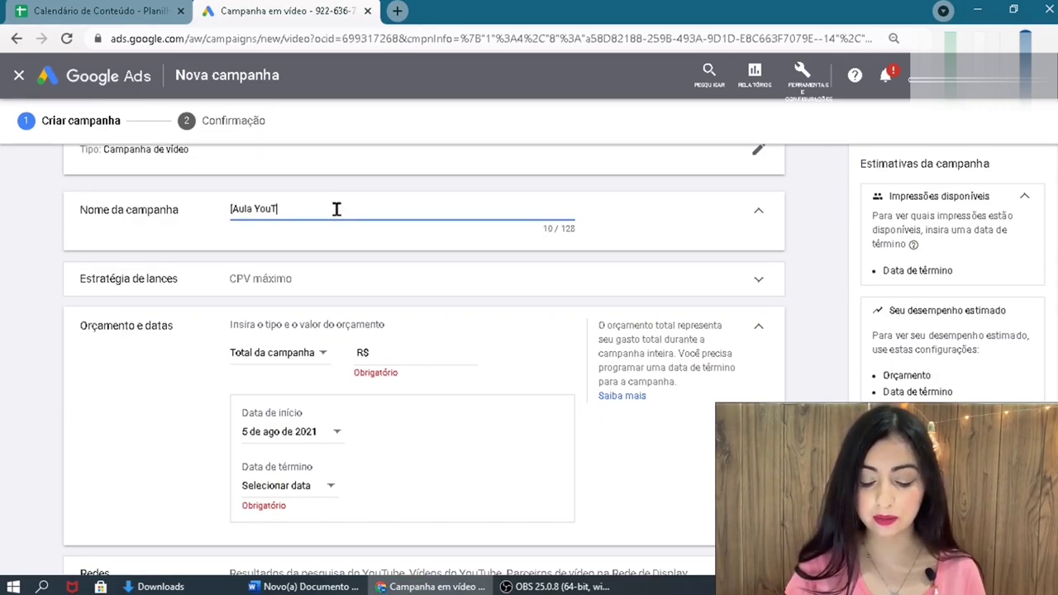
# Choose CPV máximo as the campaign's bidding strategy
pyautogui.click(295, 290)
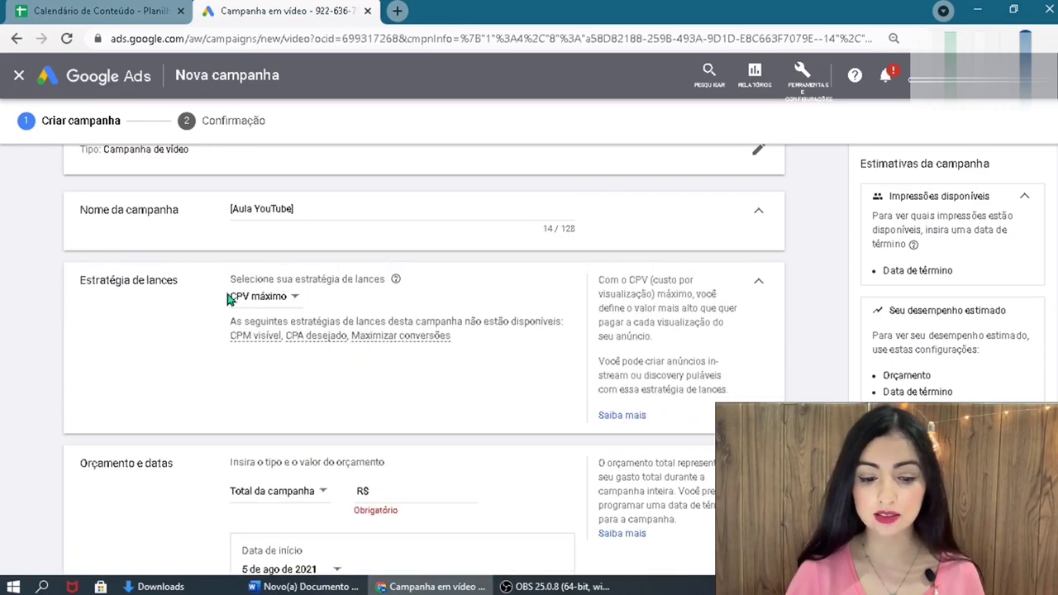
pyautogui.click(275, 302)
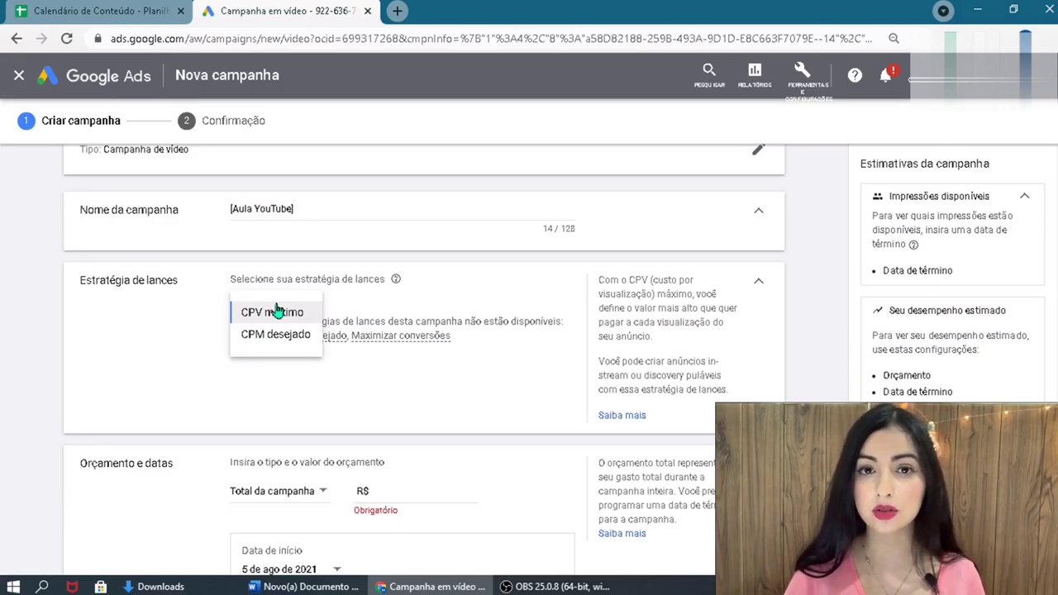
pyautogui.click(279, 312)
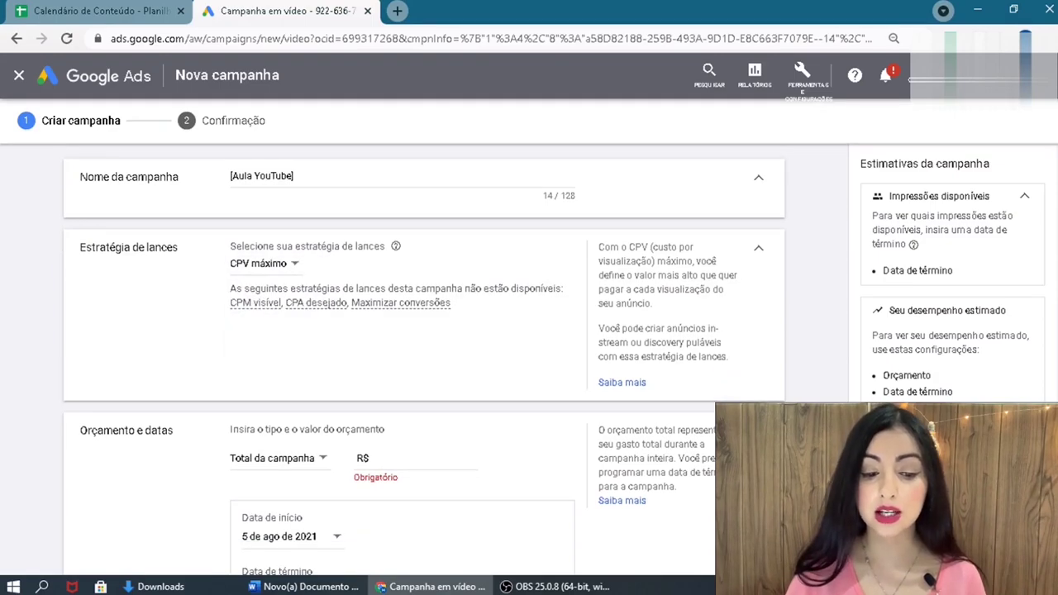
# Set the campaign budget to the Diário type with an amount of R$ 50,00
pyautogui.scroll(-3, 747, 158)
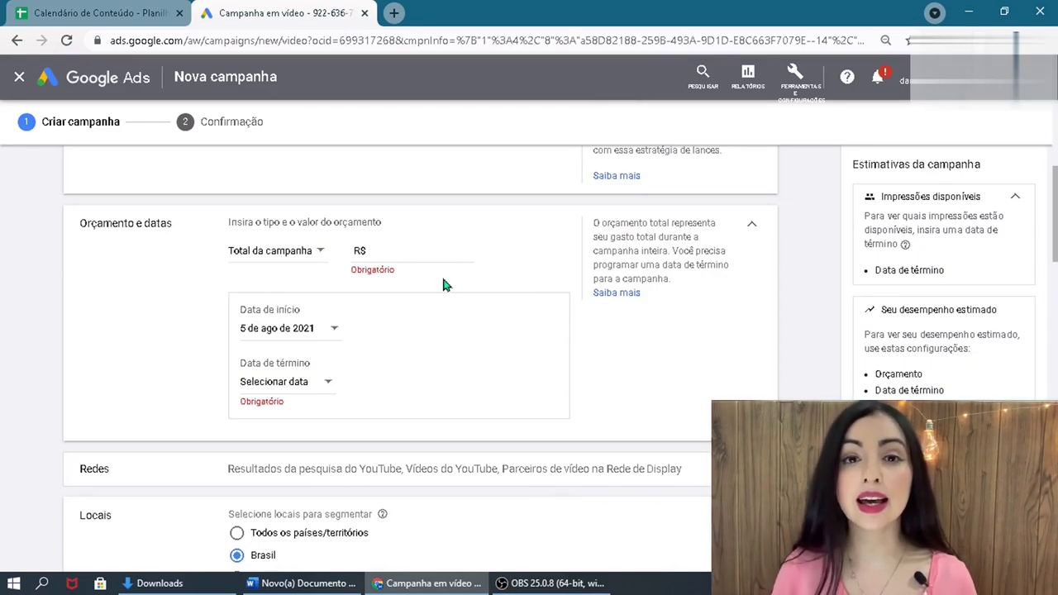
pyautogui.click(302, 252)
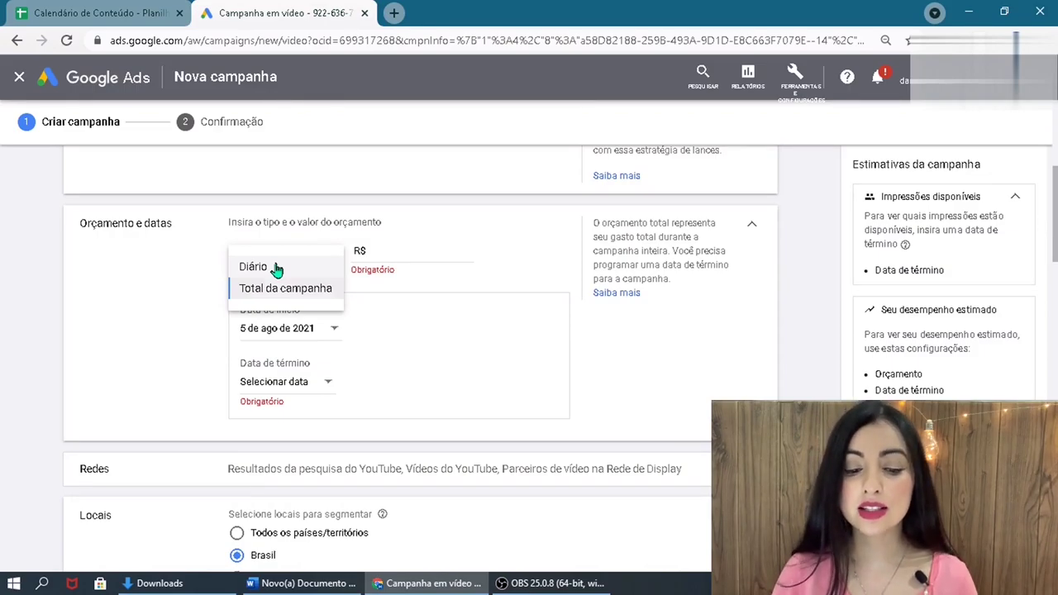
pyautogui.click(277, 268)
pyautogui.click(387, 248)
pyautogui.write('50')
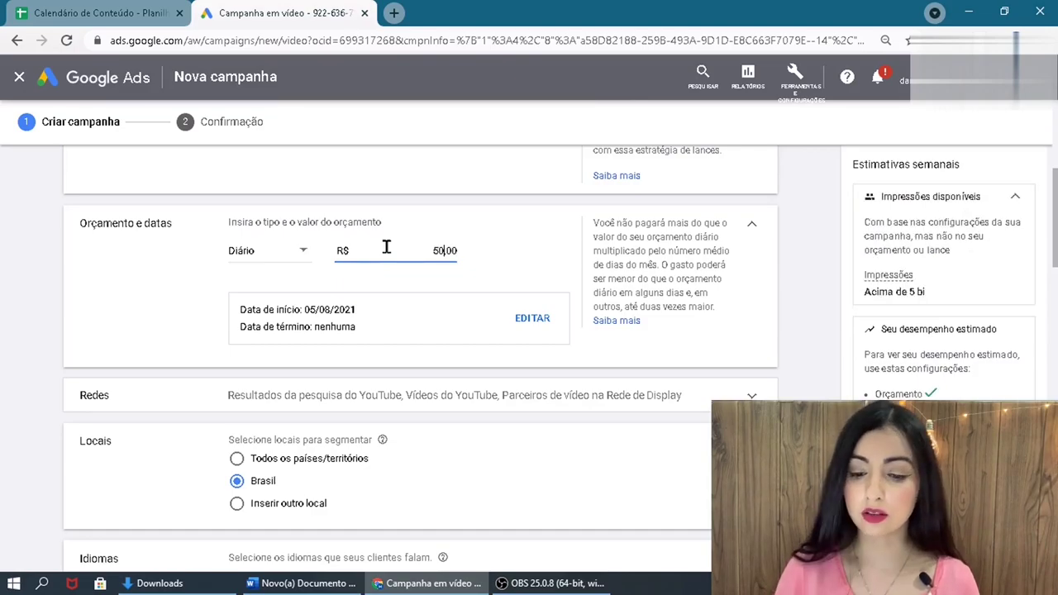
pyautogui.click(562, 234)
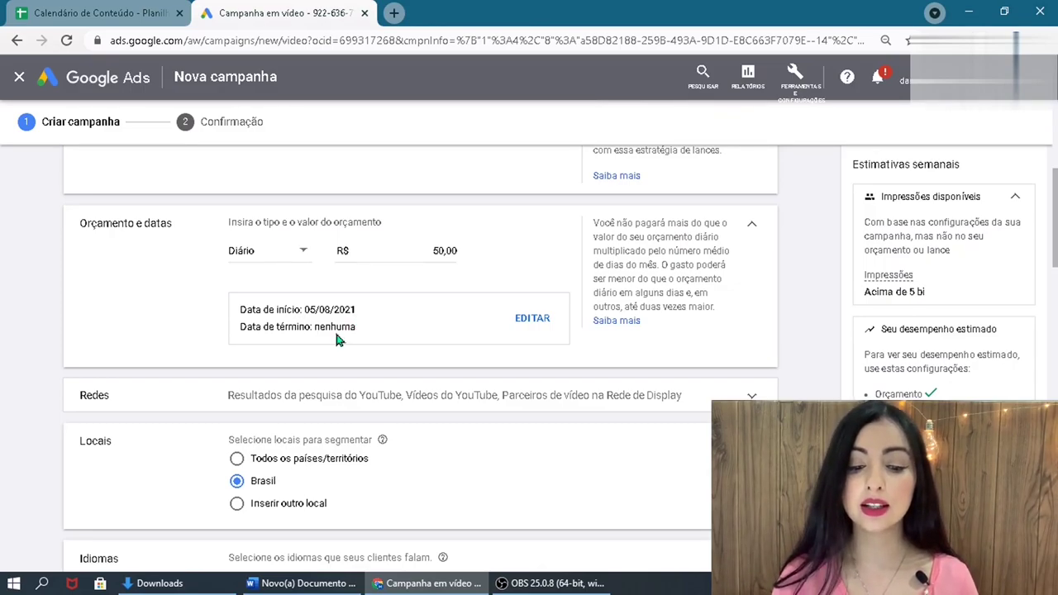
pyautogui.click(532, 318)
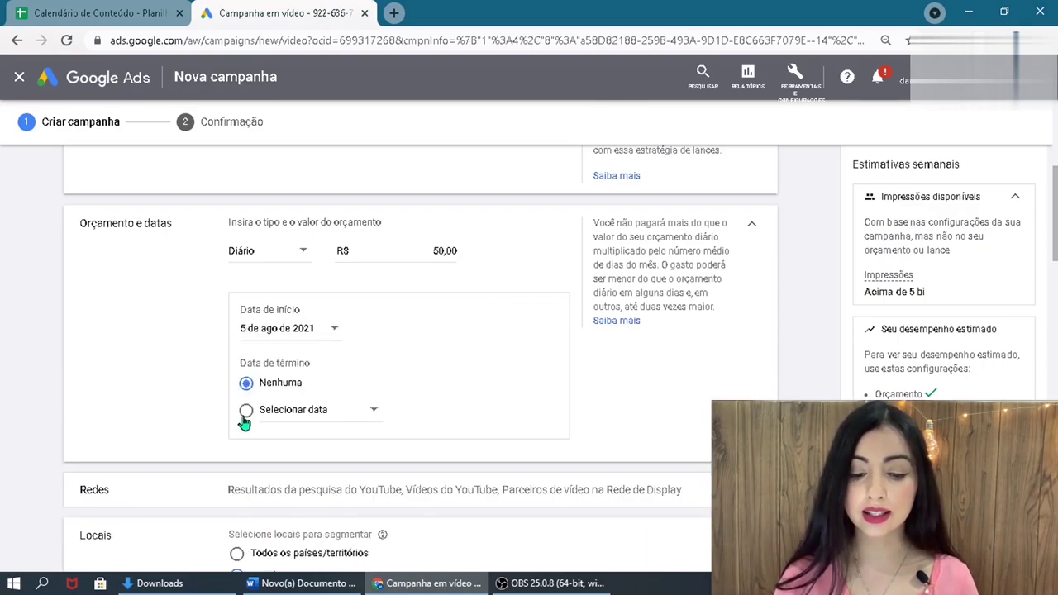
pyautogui.click(281, 409)
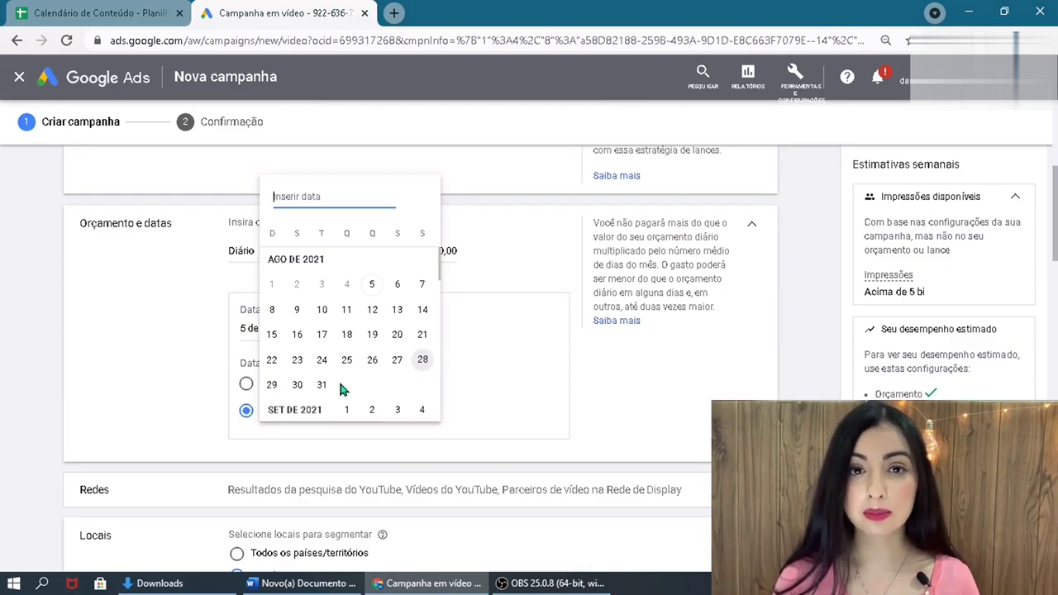
pyautogui.click(589, 308)
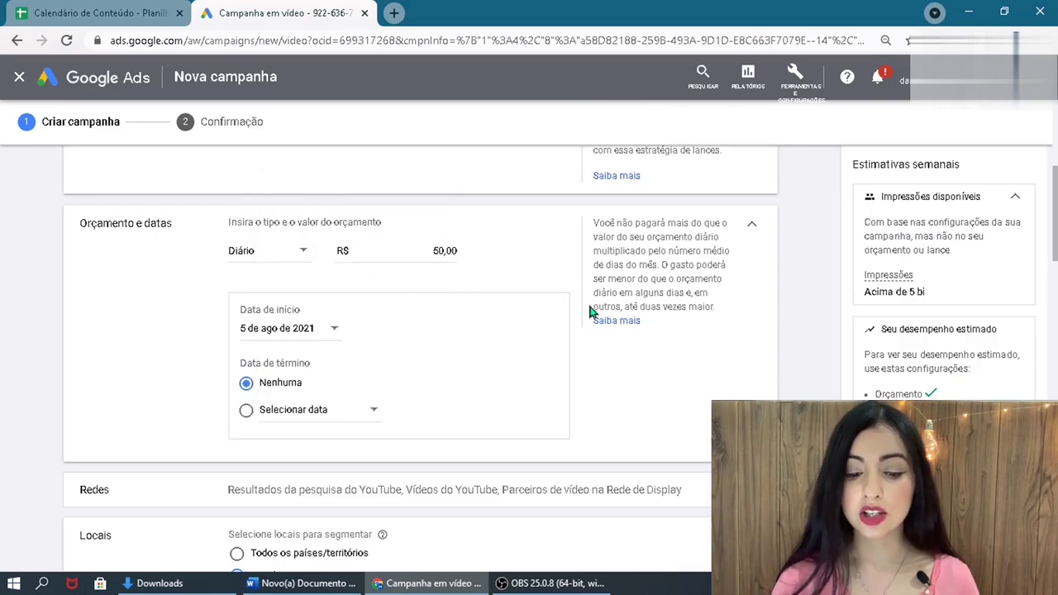
# Limit the campaign's networks to Vídeos do YouTube by excluding YouTube search results and Display Network video partners
pyautogui.scroll(-2, 590, 310)
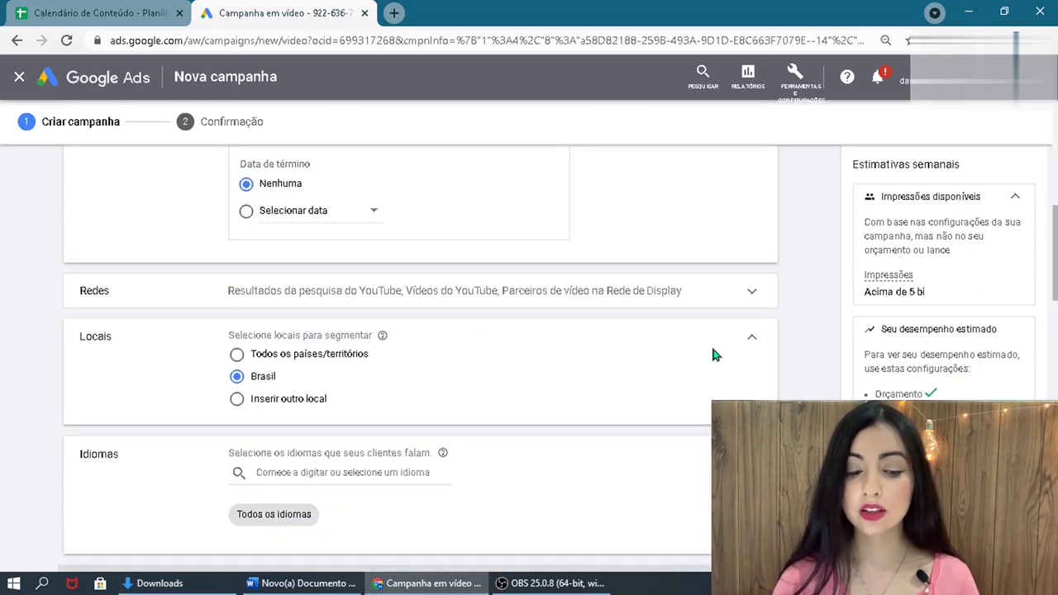
pyautogui.click(675, 304)
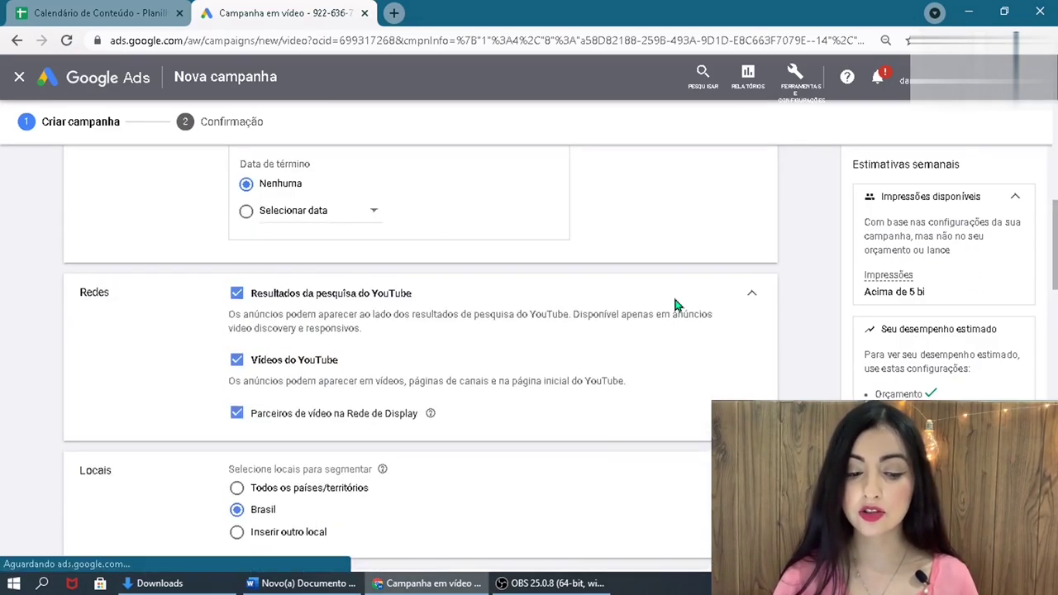
pyautogui.scroll(-1, 227, 224)
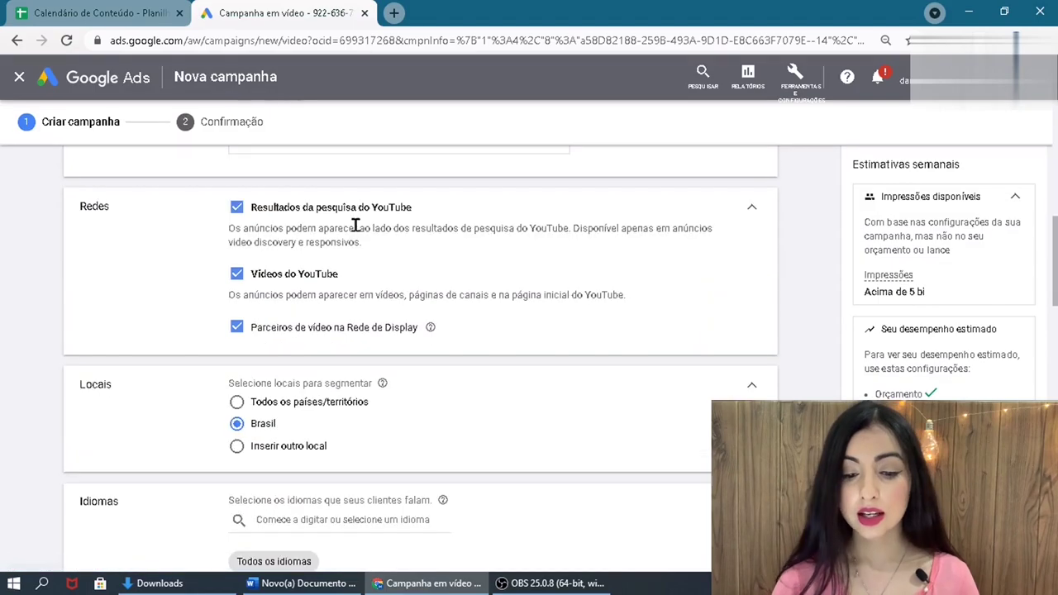
pyautogui.click(235, 208)
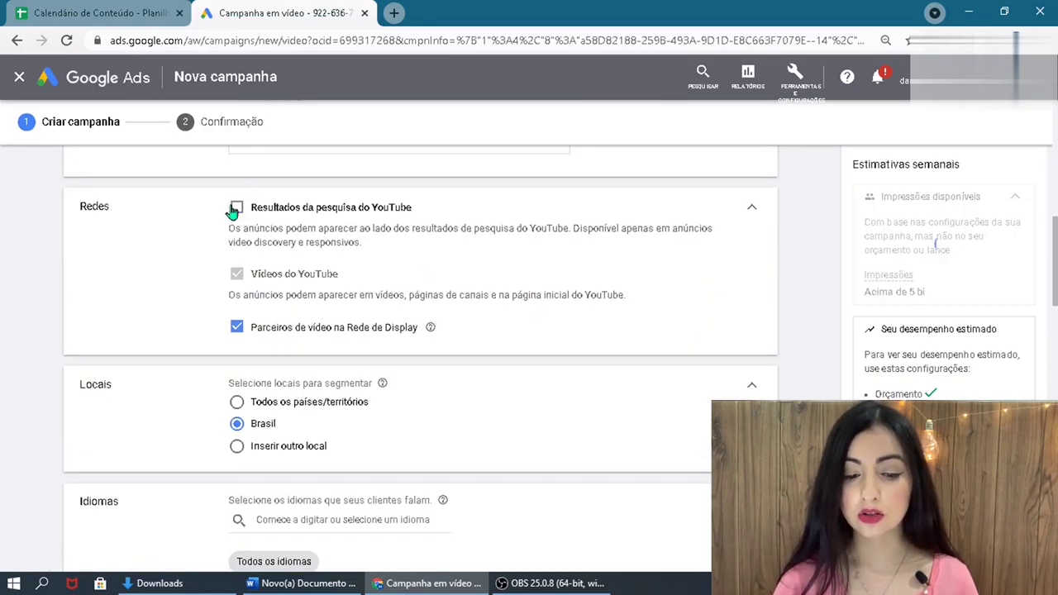
pyautogui.click(236, 327)
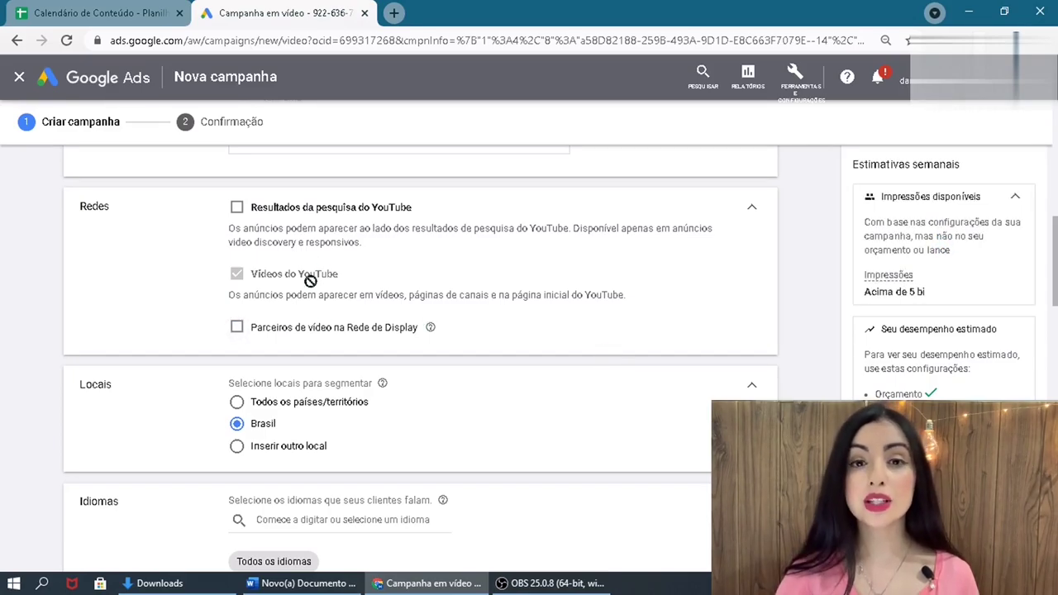
pyautogui.moveTo(353, 297); pyautogui.dragTo(402, 300)
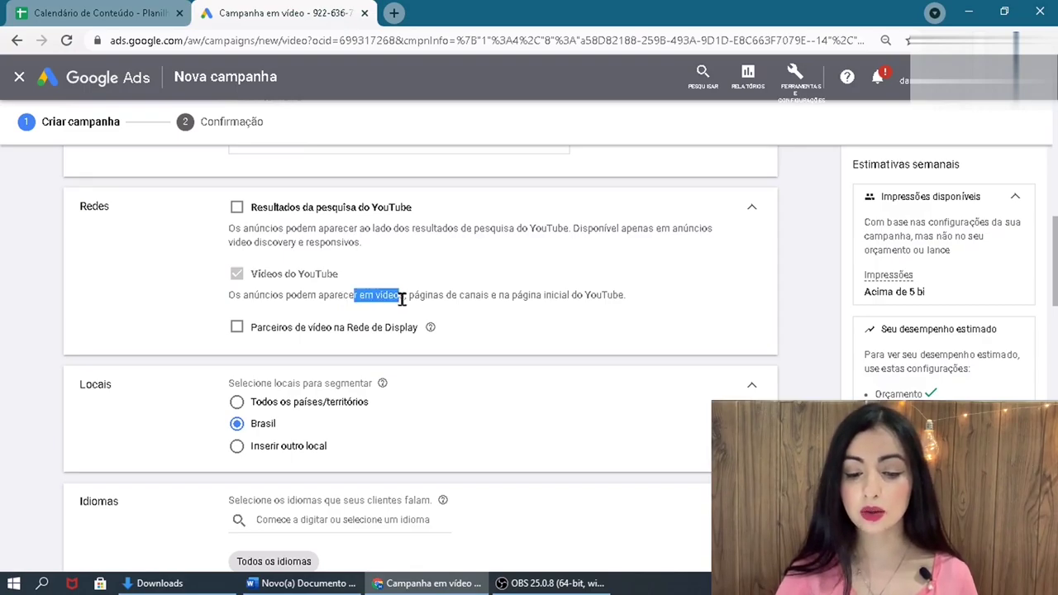
pyautogui.click(473, 296)
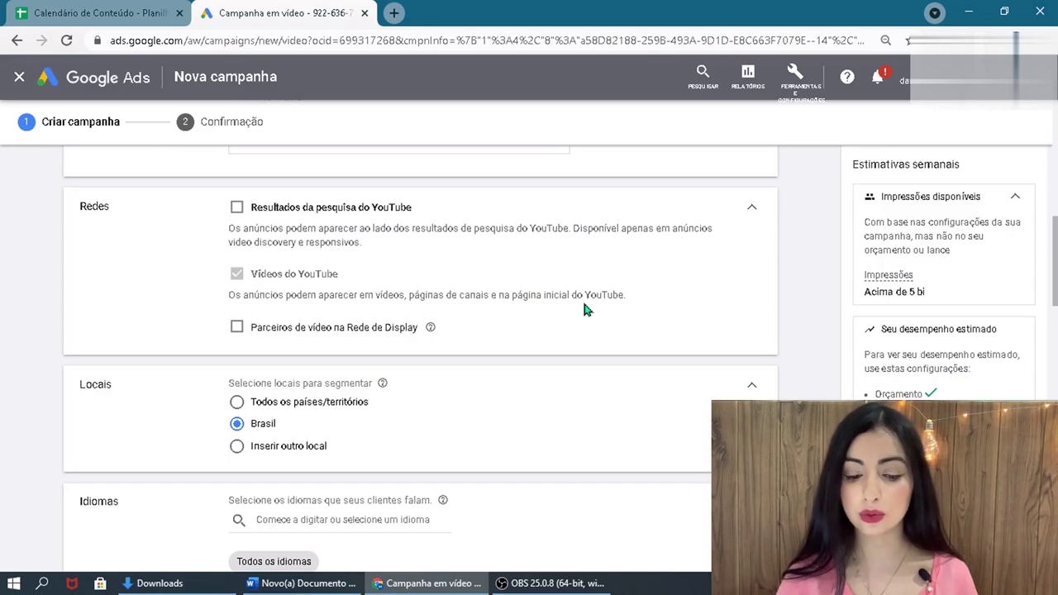
# Try targeting another location instead of Brasil by searching for "Rio"
pyautogui.scroll(-2, 583, 303)
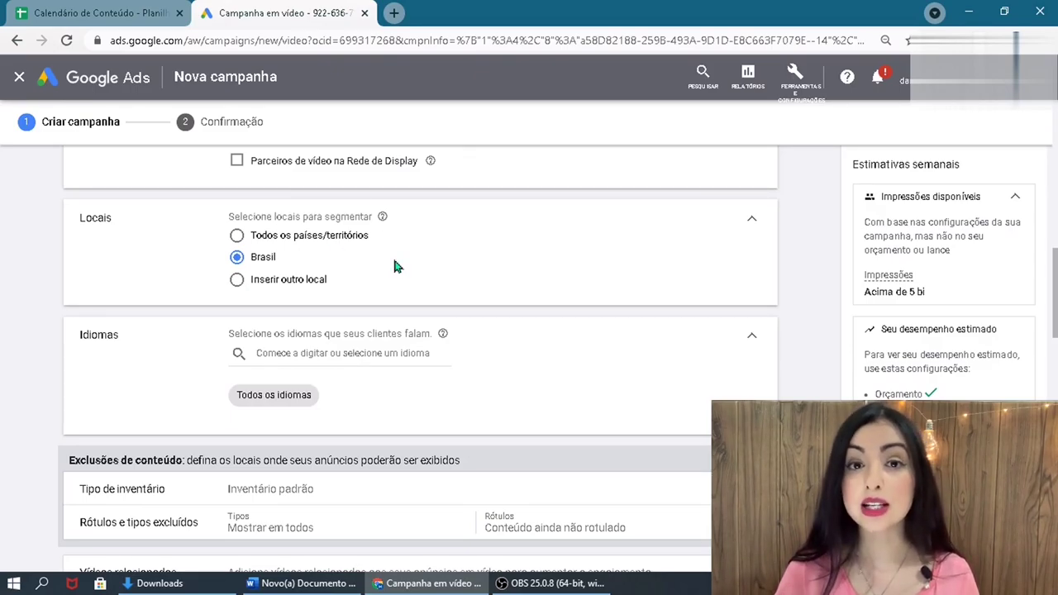
pyautogui.click(305, 281)
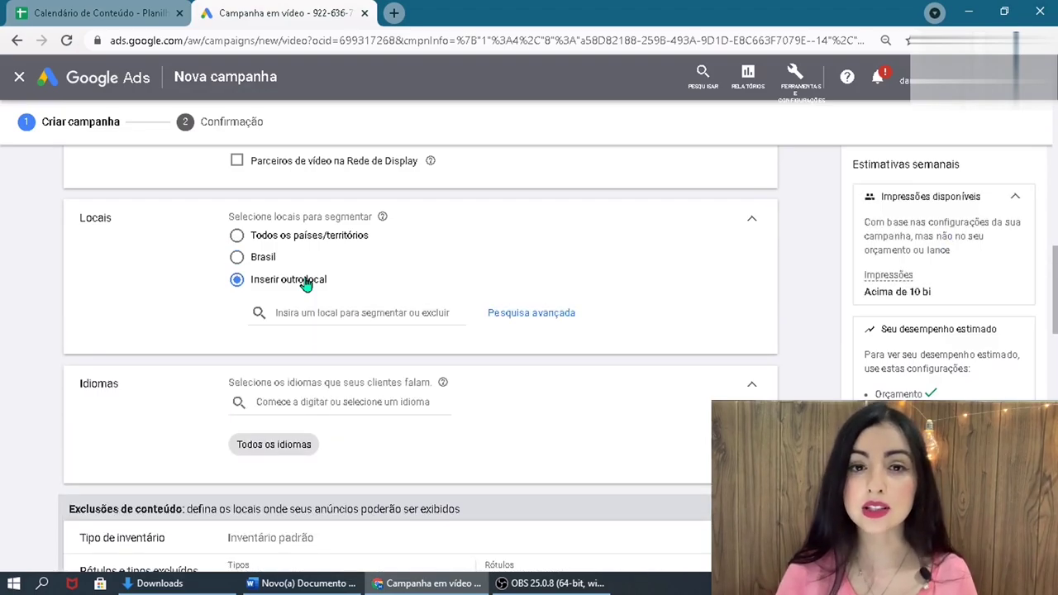
pyautogui.press('Up')
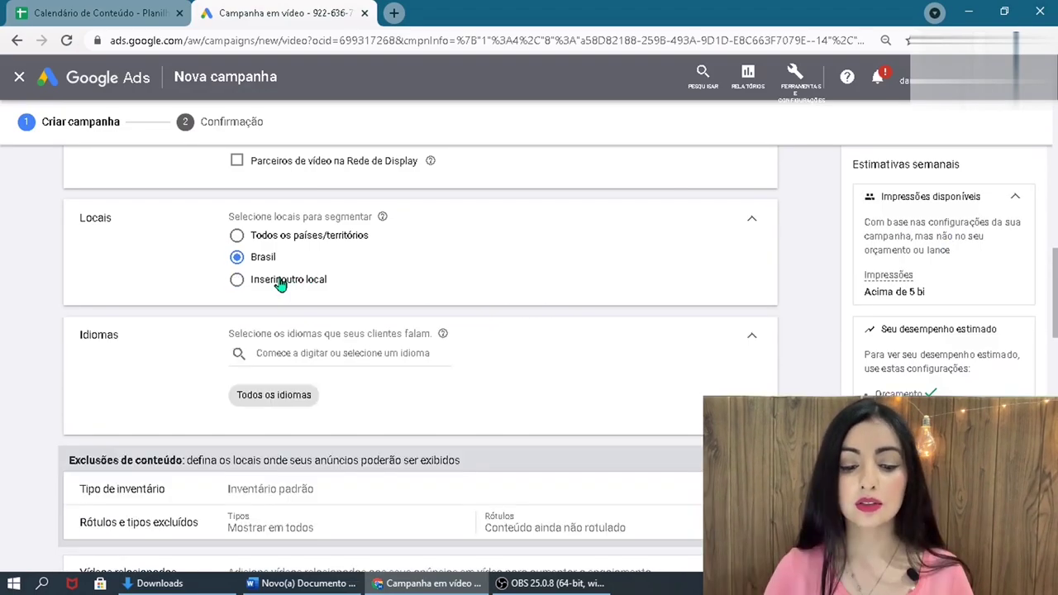
pyautogui.click(281, 284)
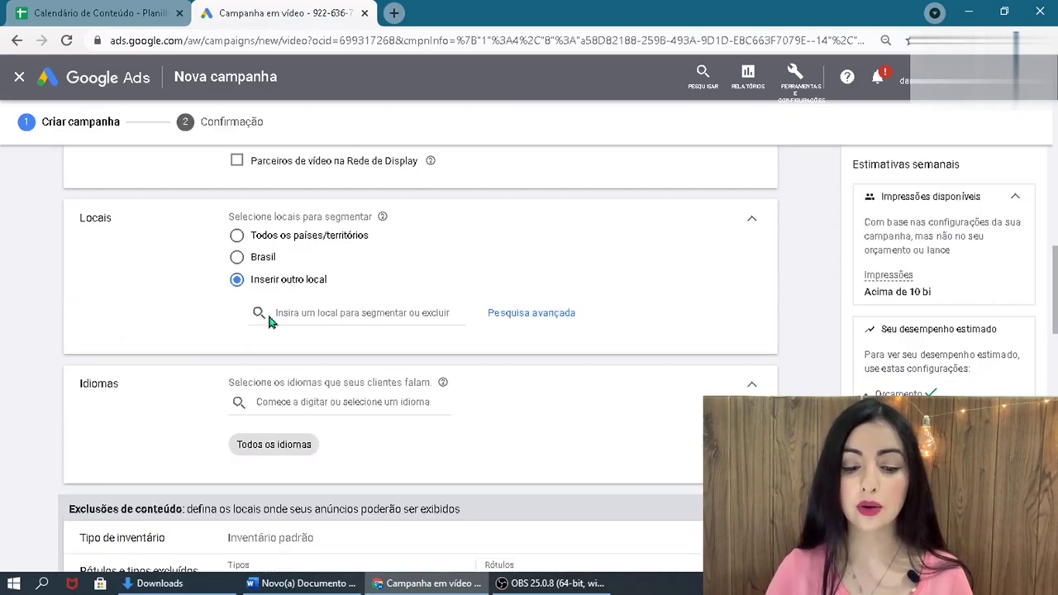
pyautogui.click(268, 312)
pyautogui.write('Rio')
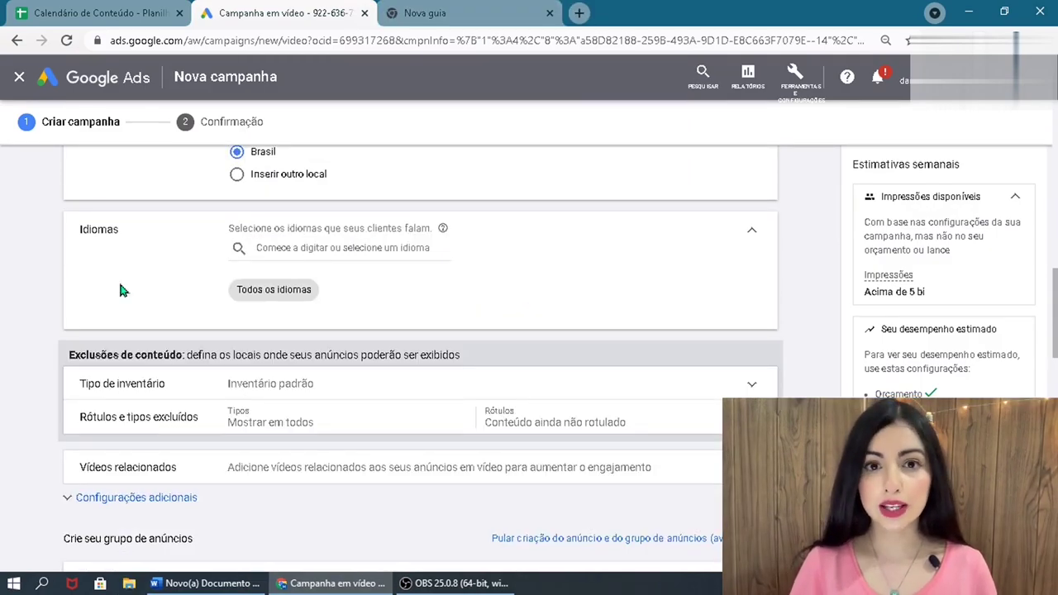
# Add Português and Inglês as the languages the campaign's customers speak
pyautogui.click(361, 246)
pyautogui.write('portu')
pyautogui.click(300, 283)
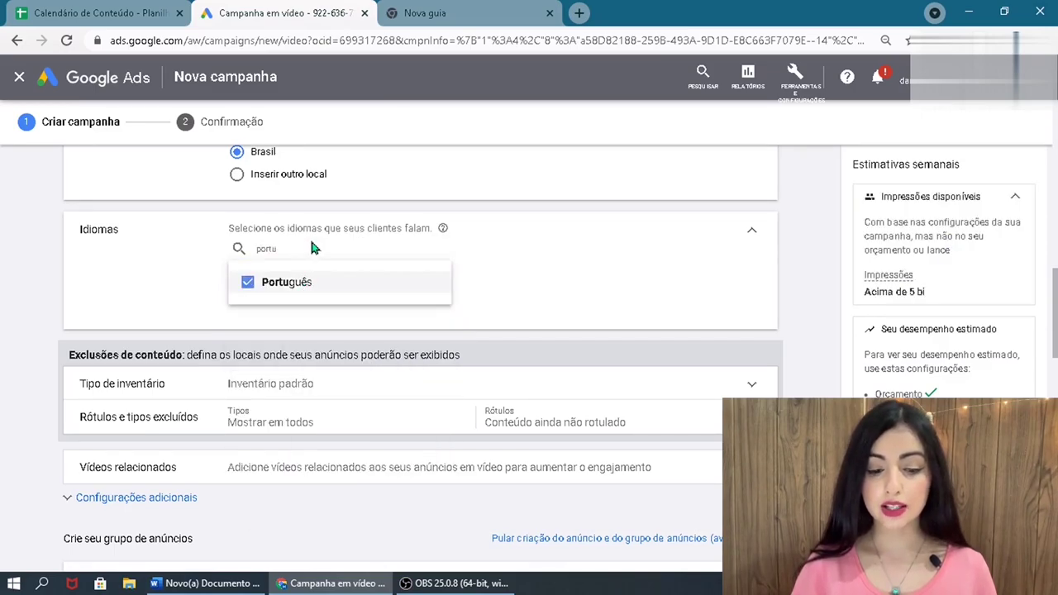
pyautogui.press('BackSpace')
pyautogui.press('BackSpace')
pyautogui.press('BackSpace')
pyautogui.press('BackSpace')
pyautogui.press('BackSpace')
pyautogui.write('ingl')
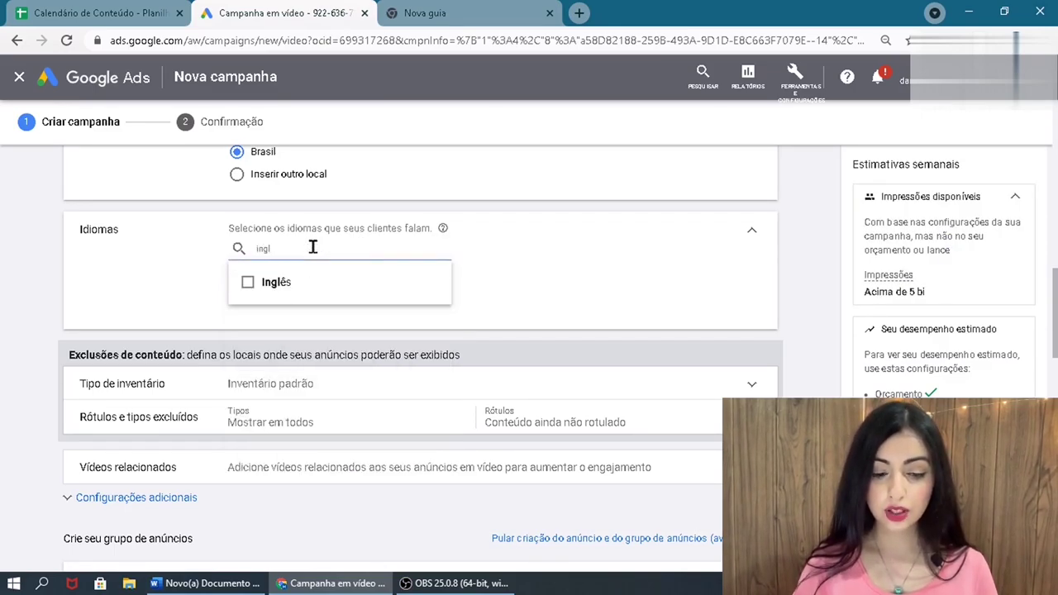
pyautogui.click(273, 287)
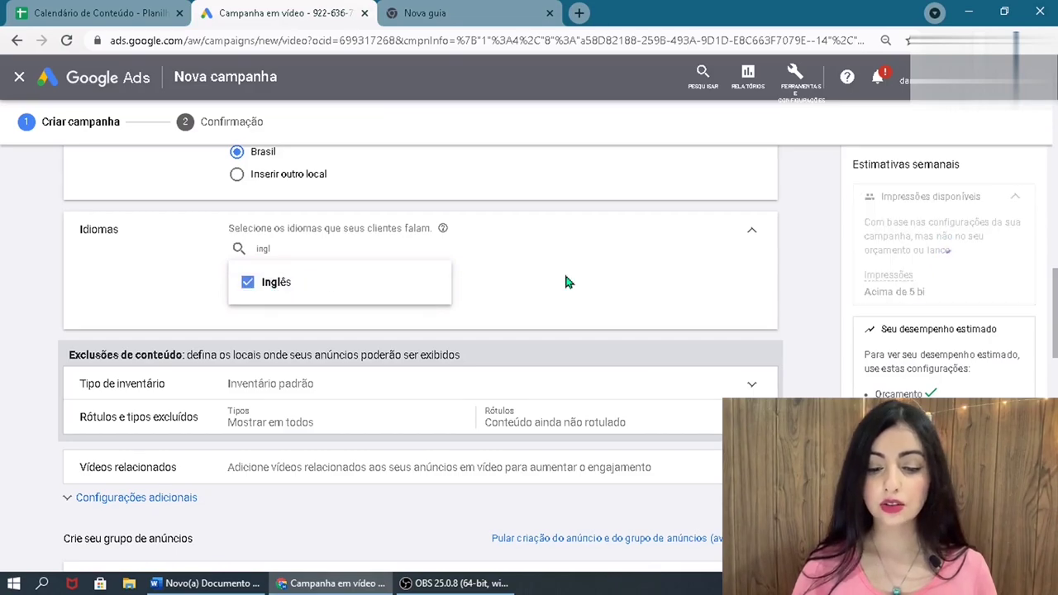
pyautogui.click(566, 282)
# Rename the ad group to "[aula youtube]"
pyautogui.scroll(-5, 571, 248)
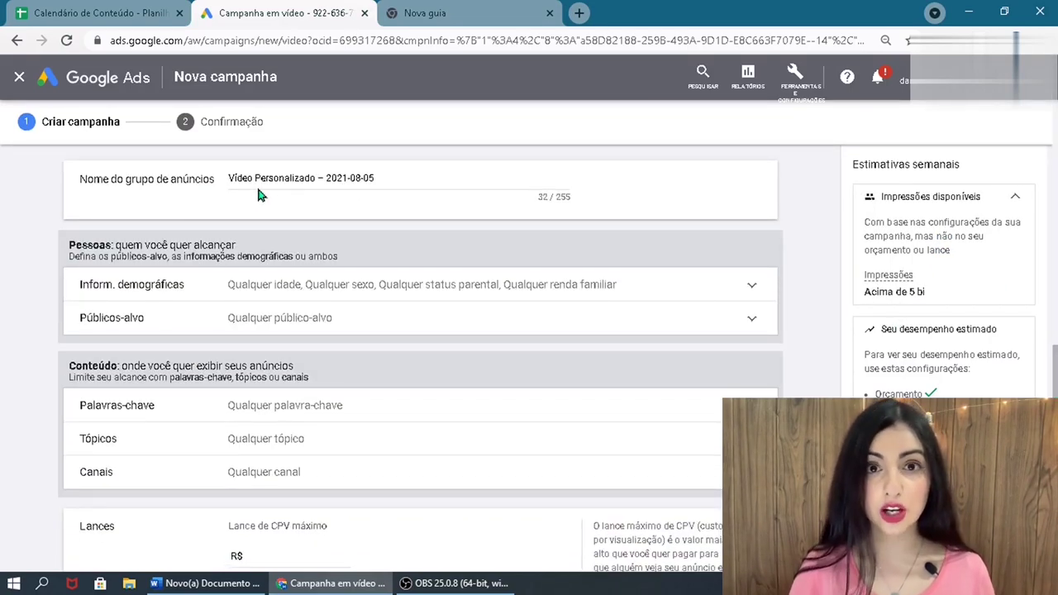
pyautogui.tripleClick(391, 190)
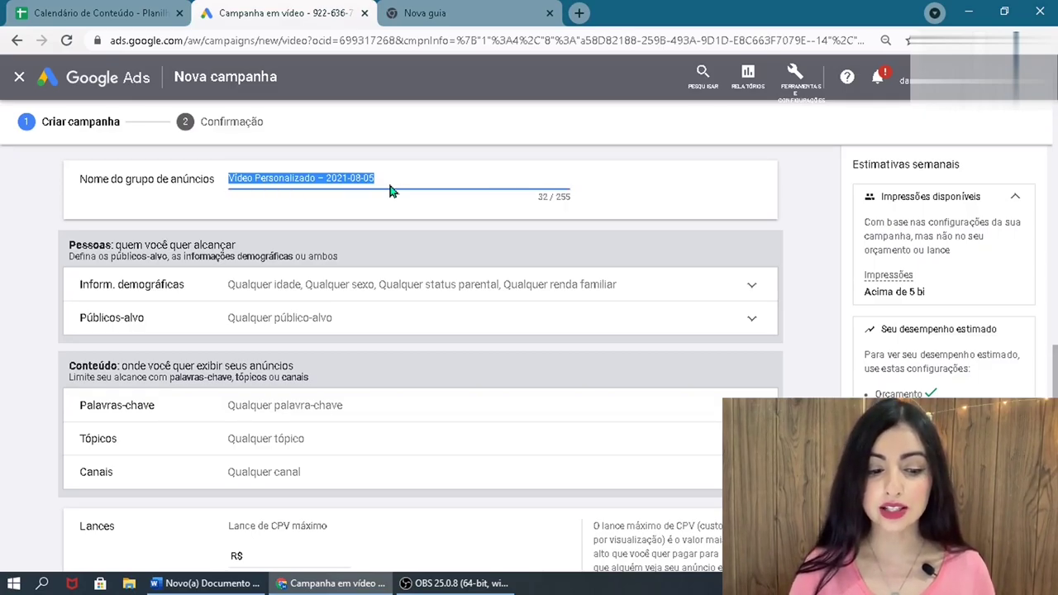
pyautogui.write('[aula')
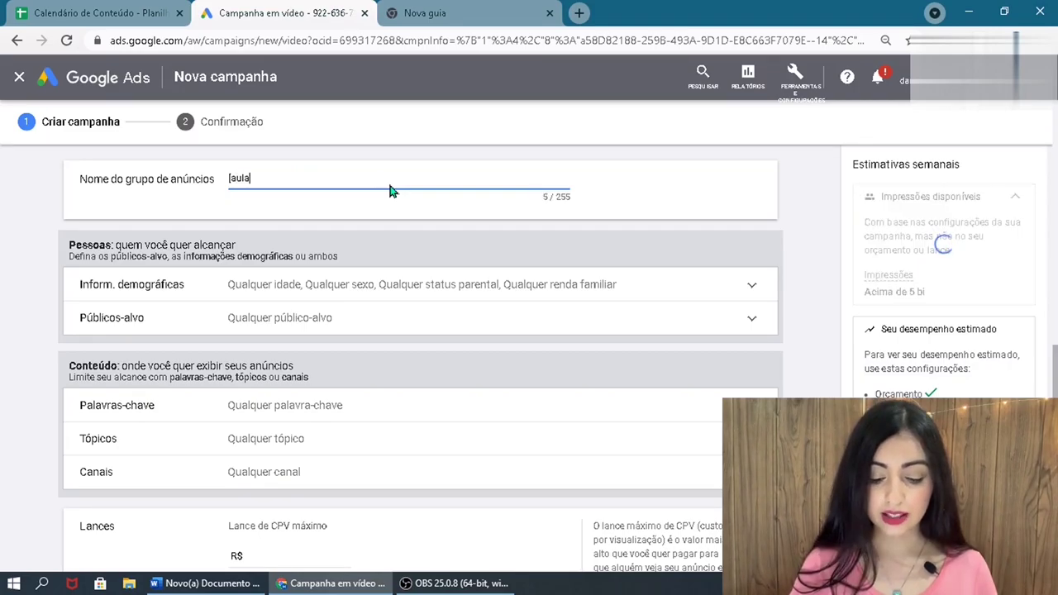
pyautogui.write('youtub')
pyautogui.scroll(-1, 379, 195)
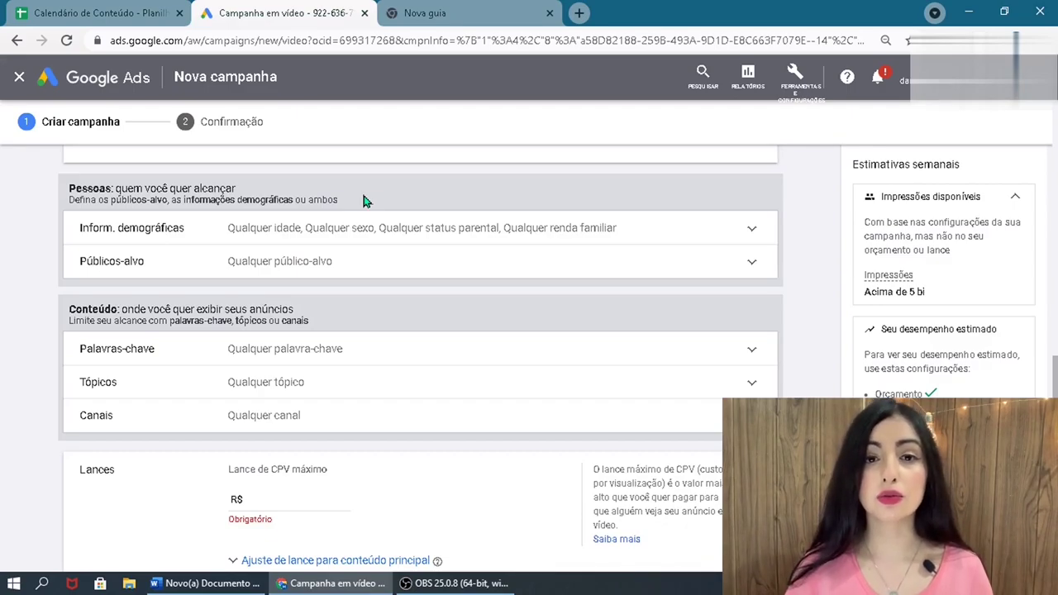
# Exclude the 18 a 24 and 25 a 34 age ranges from the ad group's demographic targeting
pyautogui.click(720, 229)
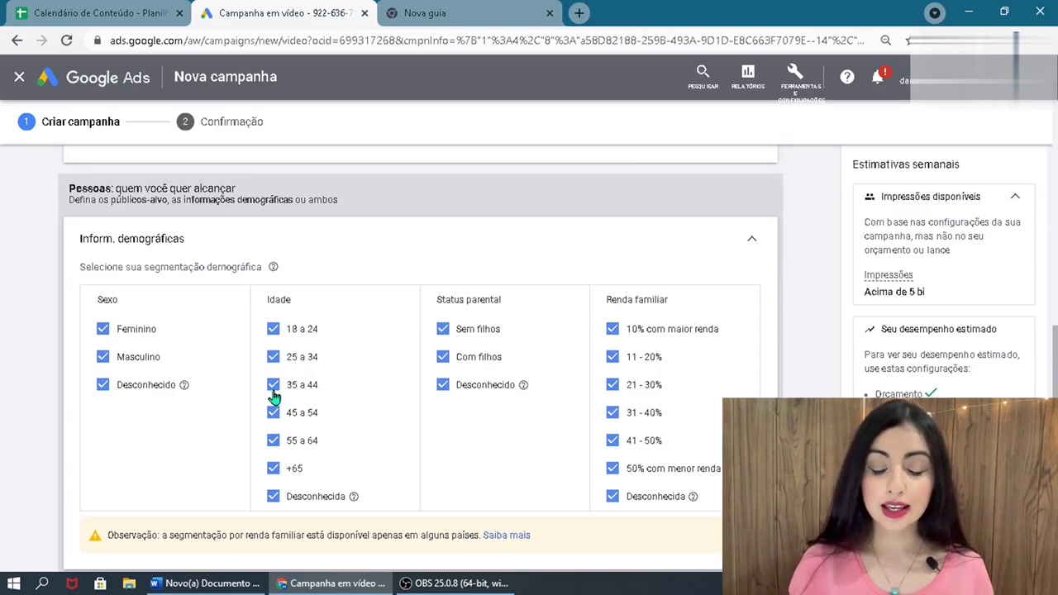
pyautogui.click(273, 329)
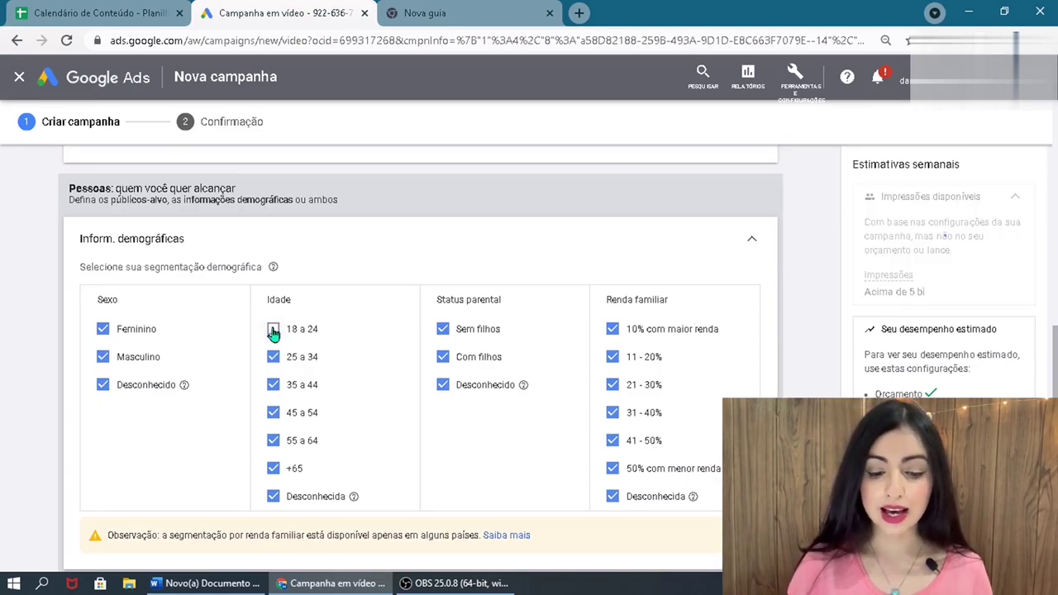
pyautogui.click(274, 357)
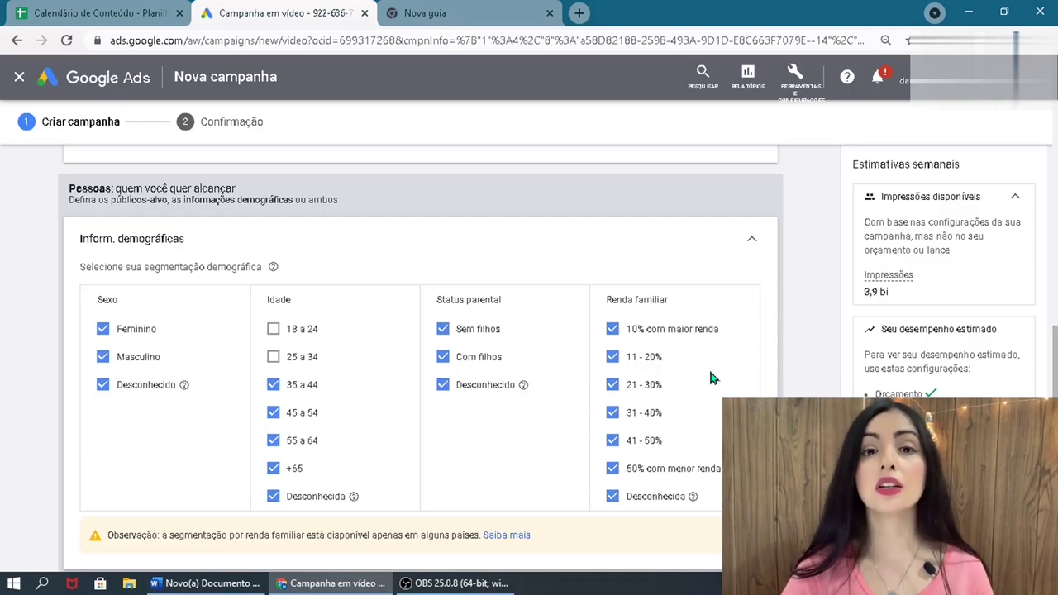
pyautogui.click(203, 233)
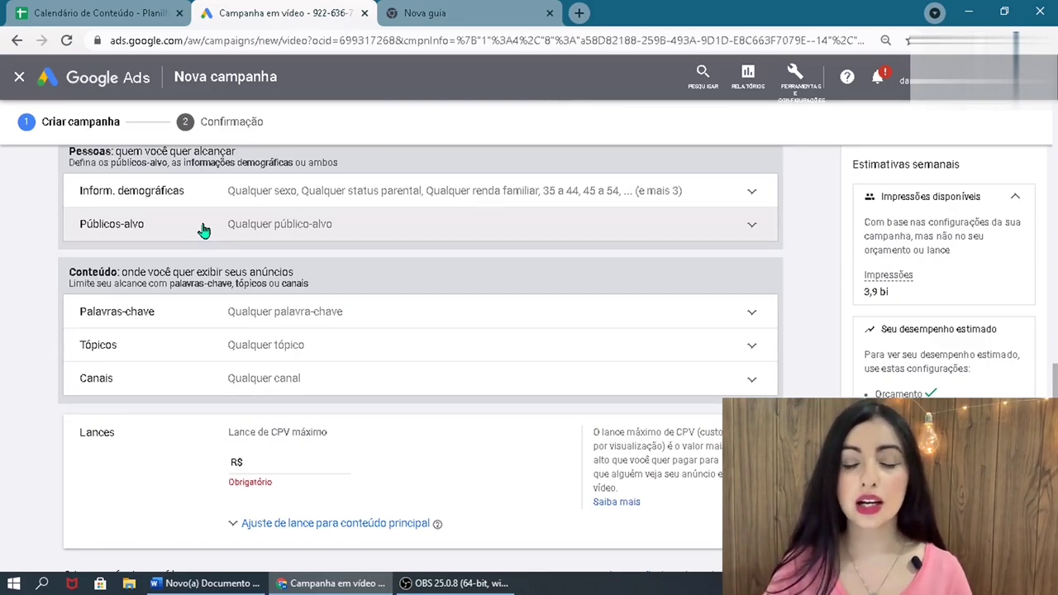
# Try to create a Usuários do YouTube audience in the audience manager linked from the campaign's Públicos-alvo section
pyautogui.click(362, 237)
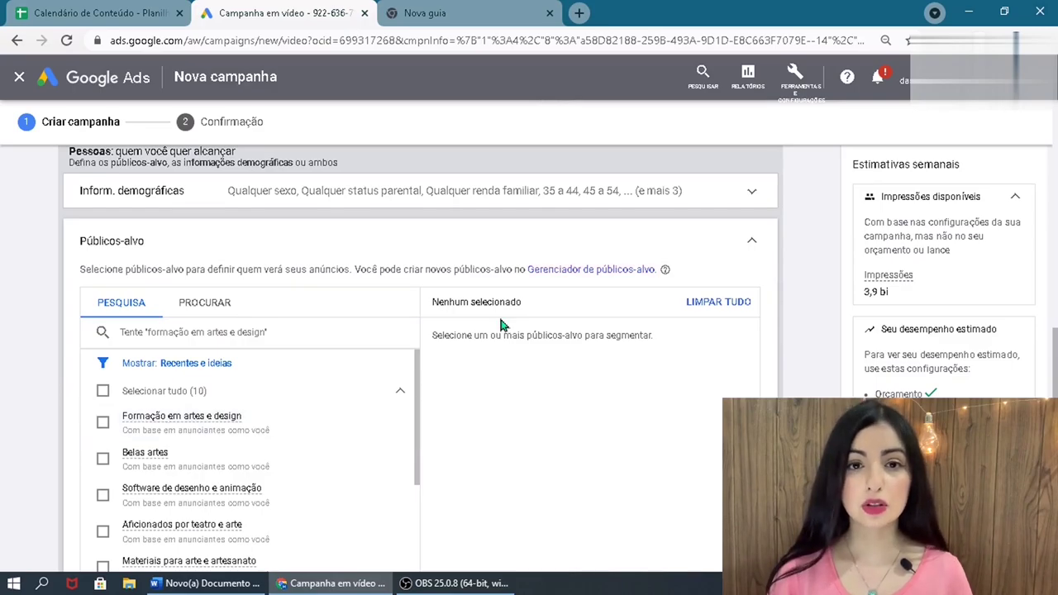
pyautogui.click(582, 271)
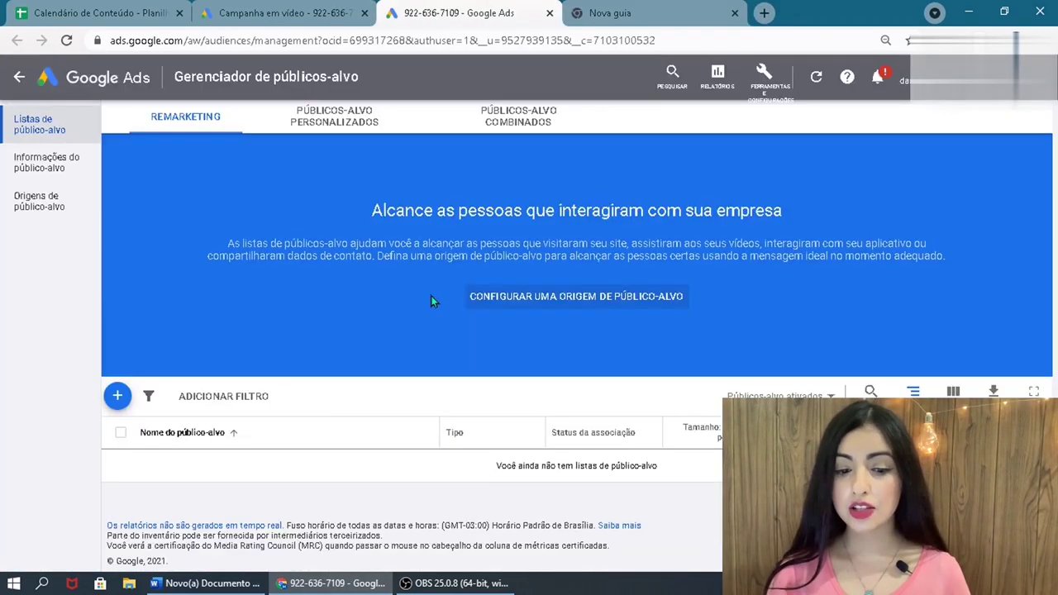
pyautogui.click(116, 398)
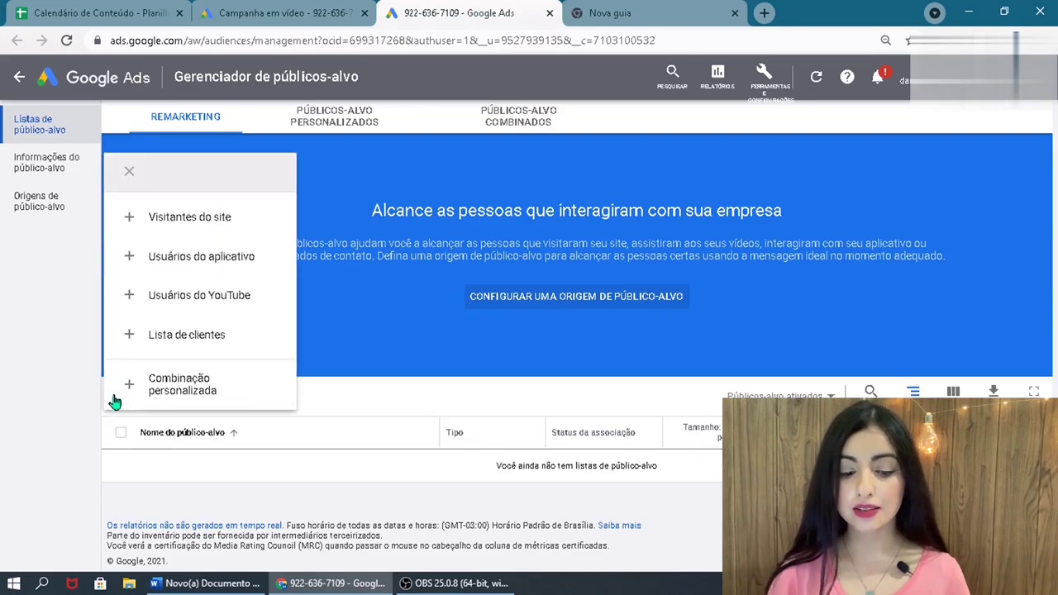
pyautogui.click(199, 299)
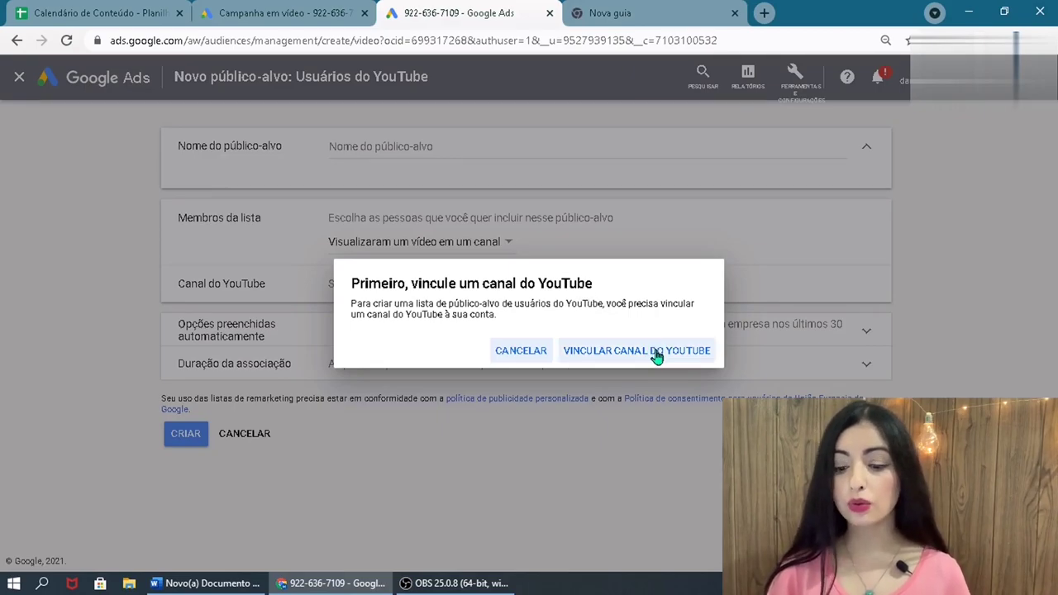
# Open the form for linking a YouTube channel to Google Ads, dismiss it and return to the campaign draft
pyautogui.click(656, 354)
pyautogui.click(747, 361)
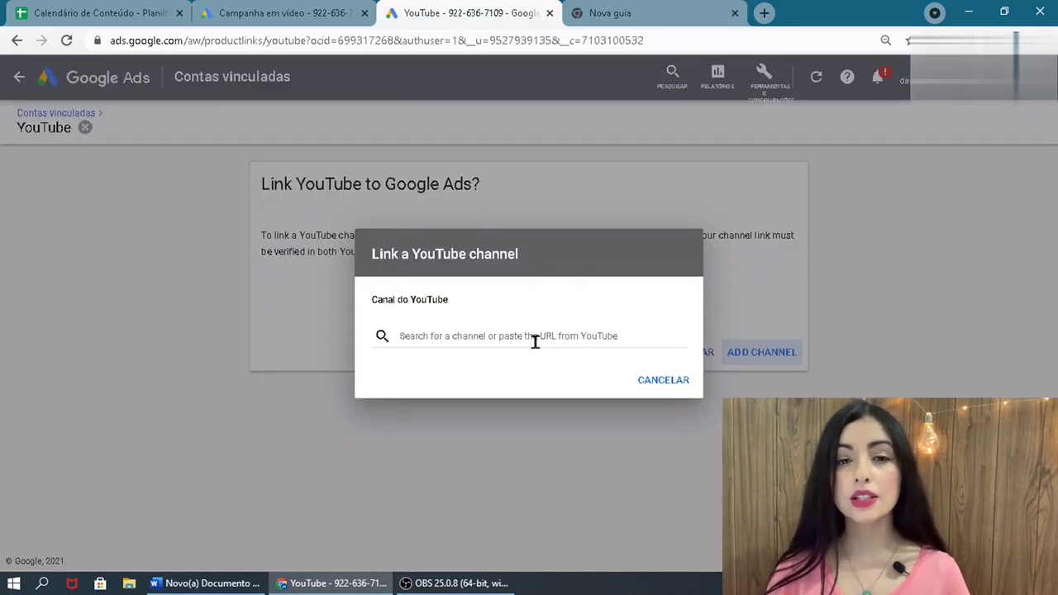
pyautogui.click(441, 95)
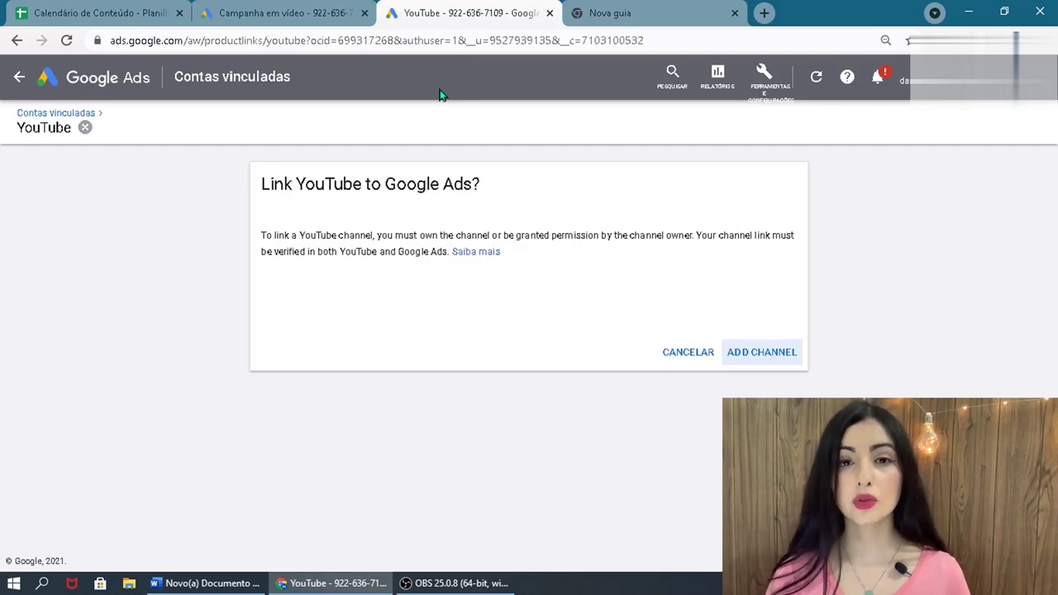
pyautogui.hotkey('ctrl', 'shift', 'Tab')
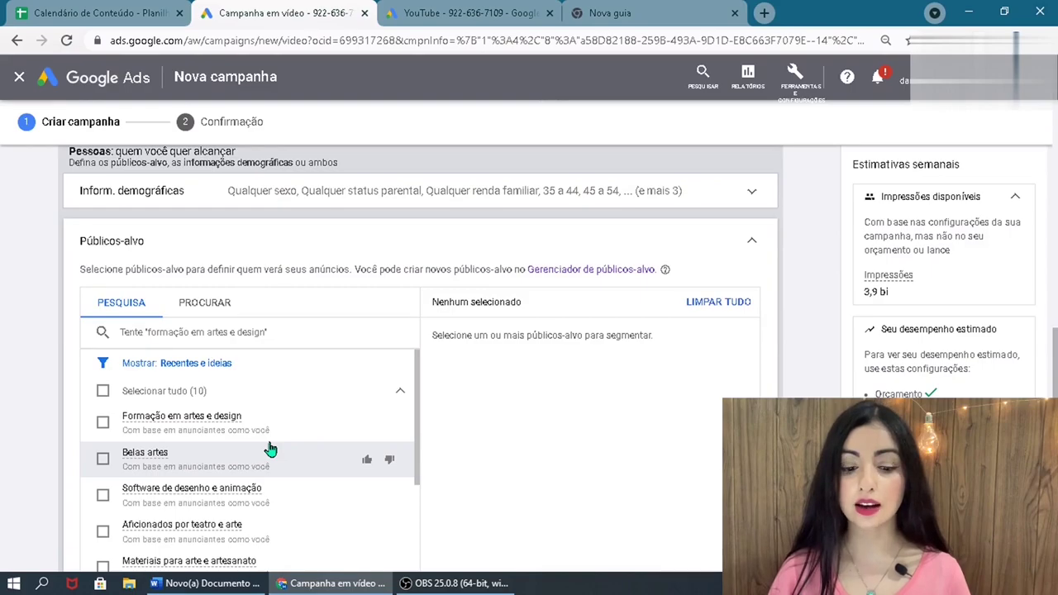
# Add the keywords "inglês", "curso de inglês" and "como aprender inglês" to the ad group's content targeting
pyautogui.scroll(-10, 269, 448)
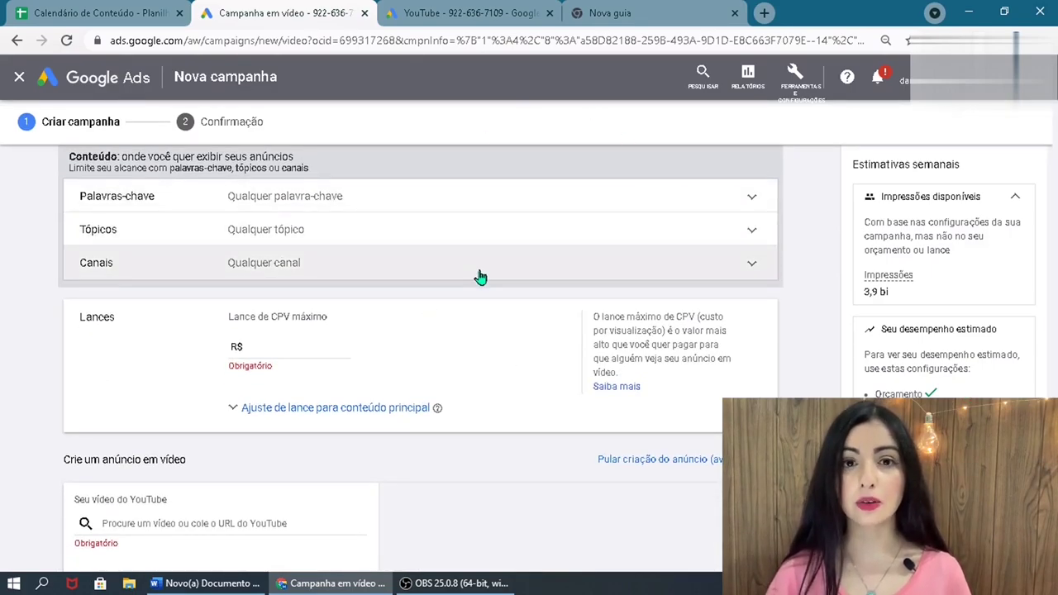
pyautogui.click(298, 204)
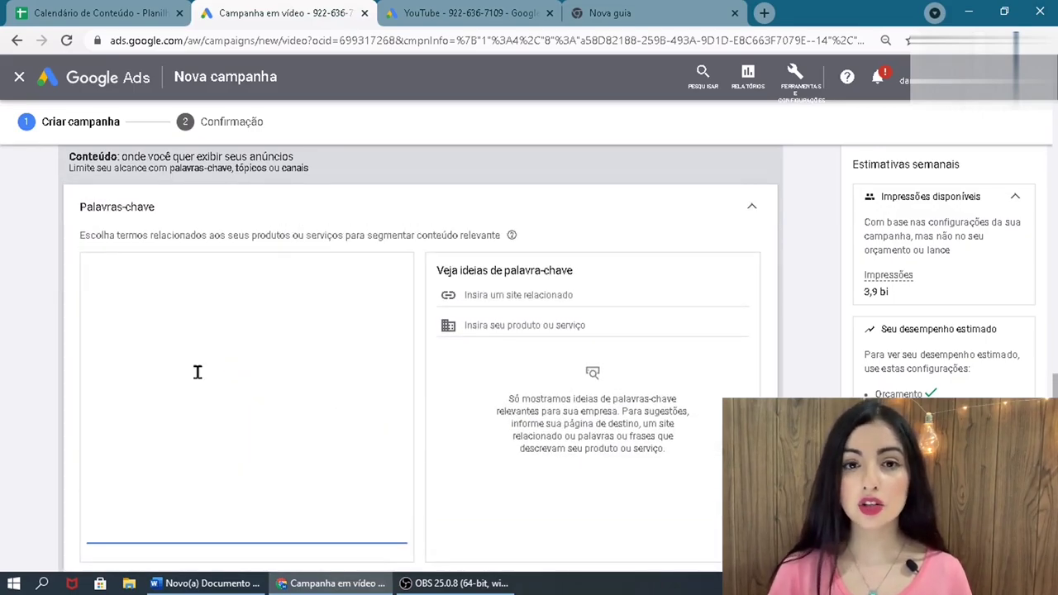
pyautogui.click(291, 265)
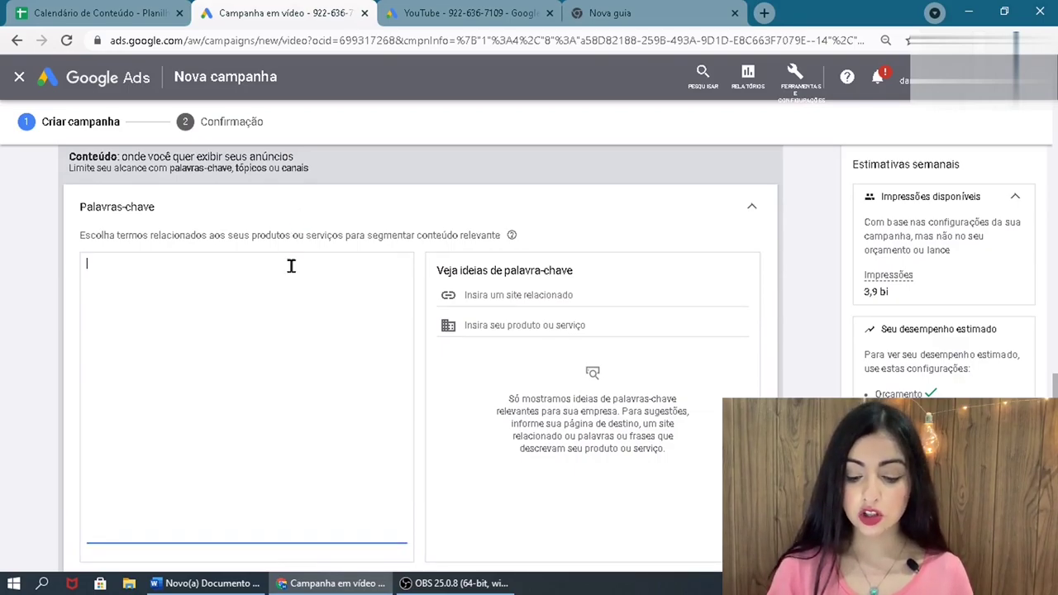
pyautogui.write('inglês')
pyautogui.press('Return')
pyautogui.write('aula d')
pyautogui.press('BackSpace')
pyautogui.press('BackSpace')
pyautogui.press('BackSpace')
pyautogui.press('BackSpace')
pyautogui.press('BackSpace')
pyautogui.press('BackSpace')
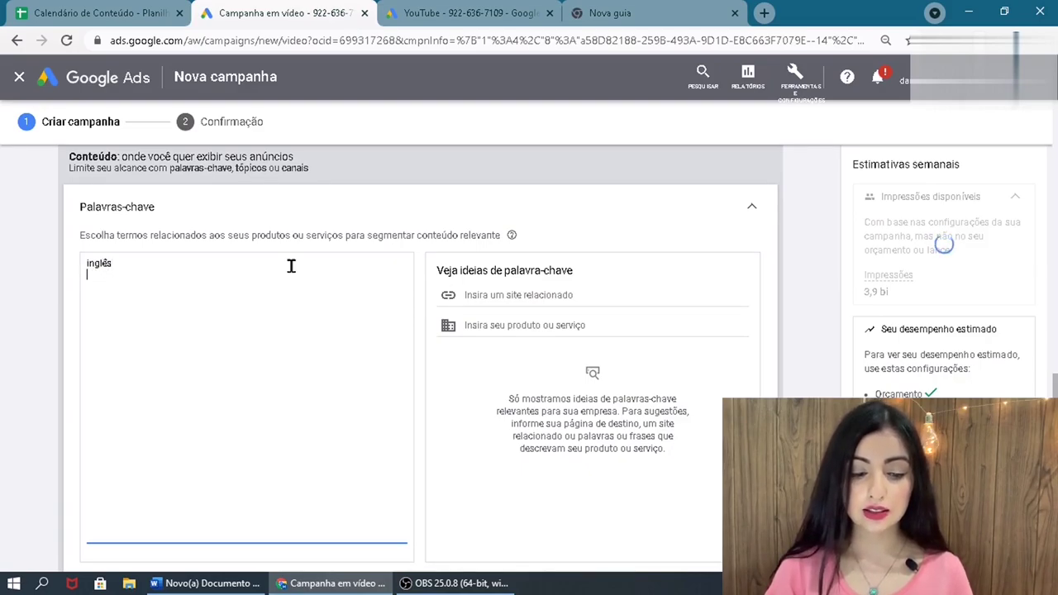
pyautogui.write('curso de inglês como aprender inglês')
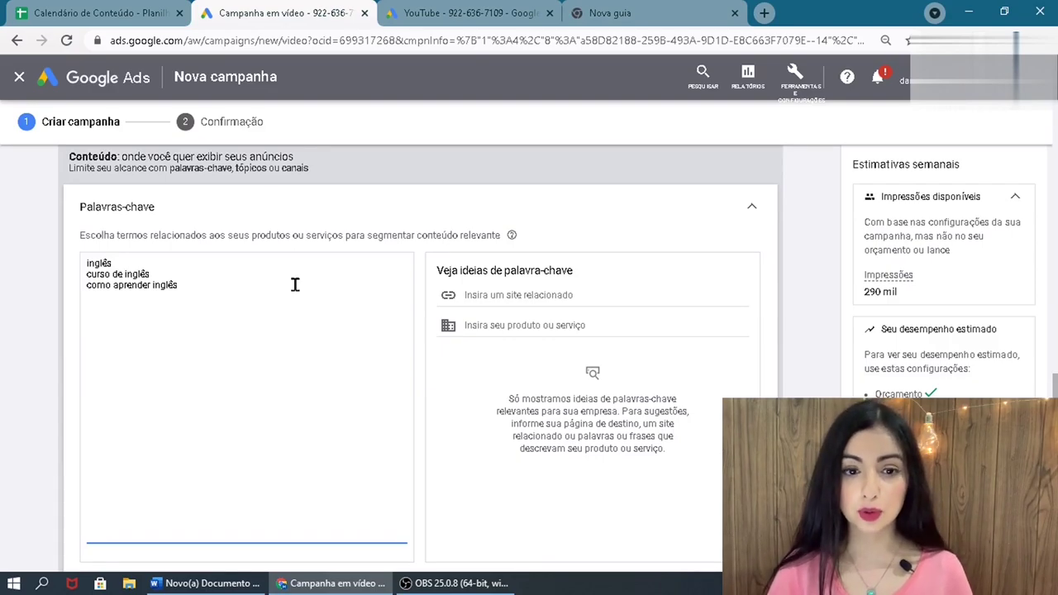
# Examine the list of topics available for the ad group's content targeting
pyautogui.click(304, 216)
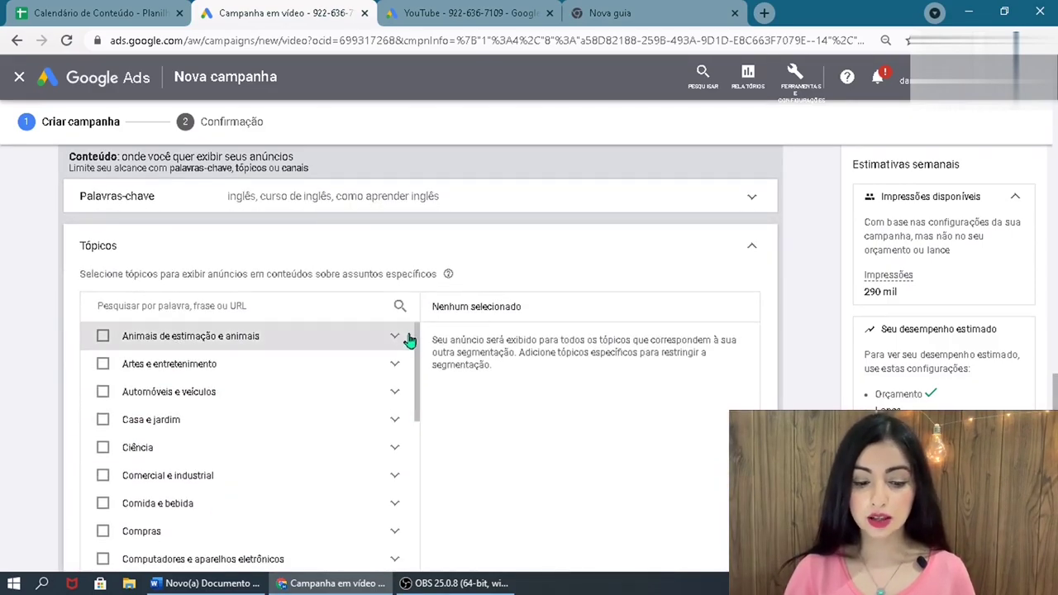
pyautogui.moveTo(417, 349); pyautogui.dragTo(418, 410)
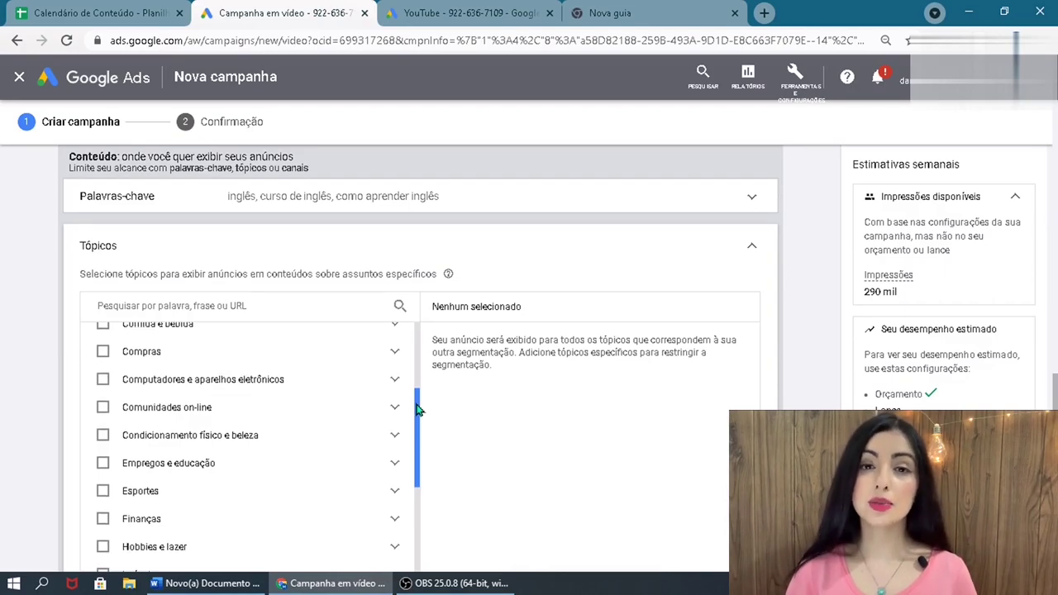
pyautogui.moveTo(418, 410); pyautogui.dragTo(418, 414)
pyautogui.scroll(-3, 420, 430)
pyautogui.scroll(2, 419, 431)
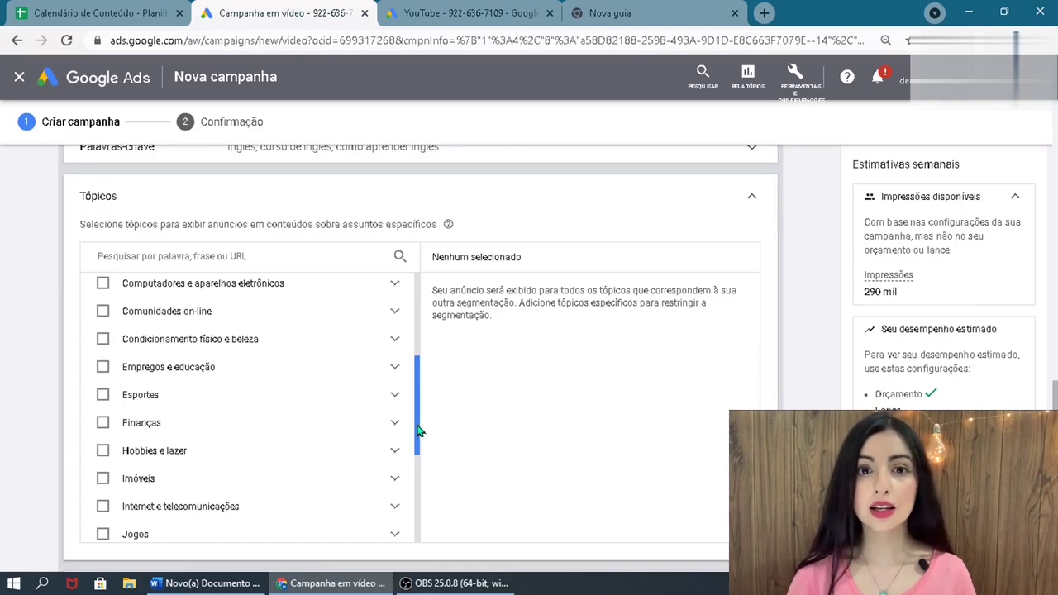
pyautogui.moveTo(419, 430); pyautogui.dragTo(419, 386)
pyautogui.scroll(-4, 397, 281)
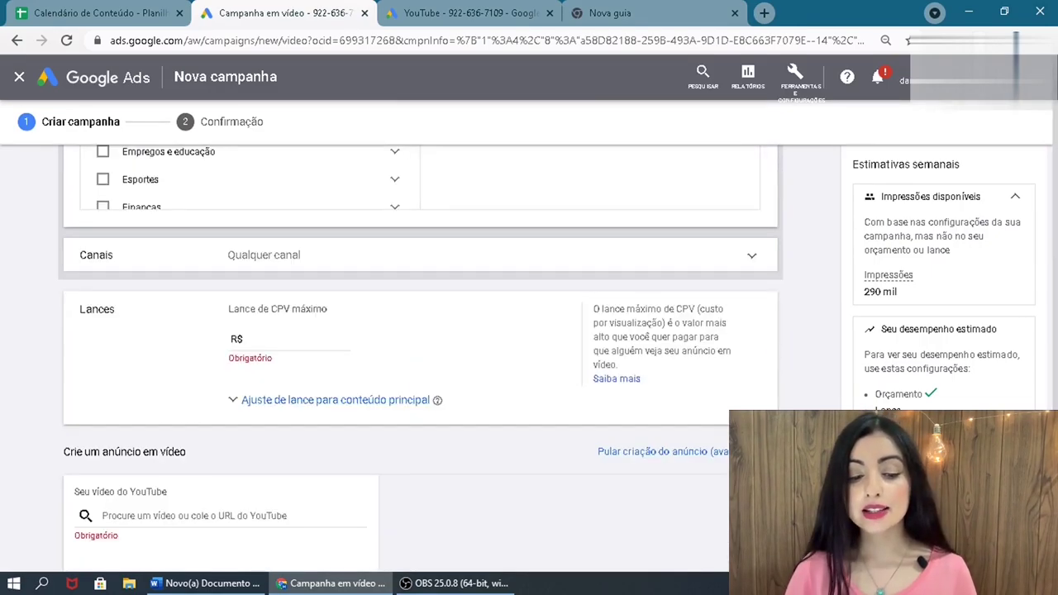
# Search the channel targeting options for "mairo vergara" and add the Mairo Vergara YouTube channel as a placement
pyautogui.click(380, 270)
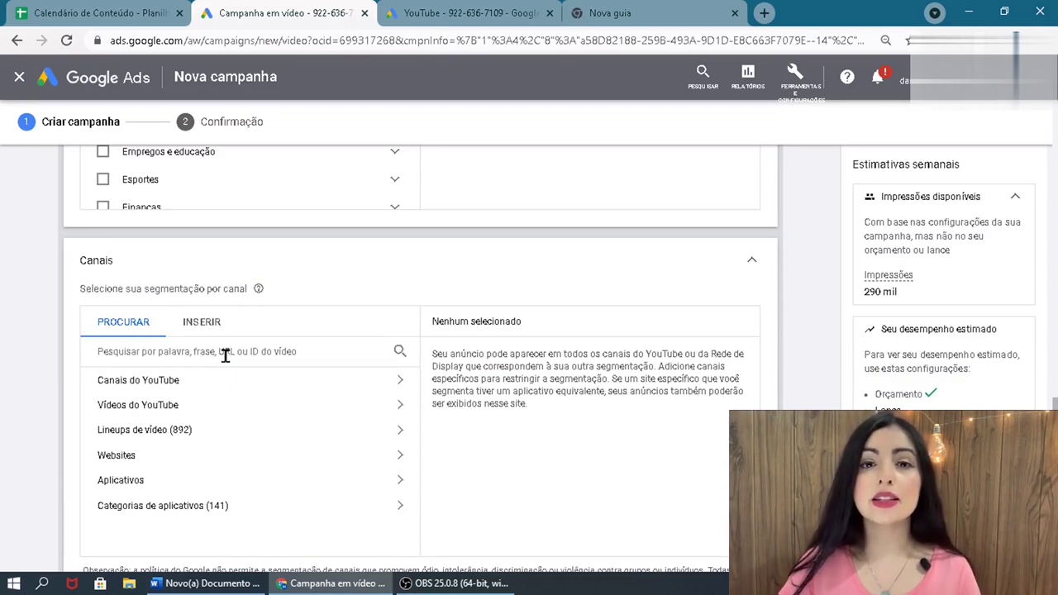
pyautogui.click(225, 353)
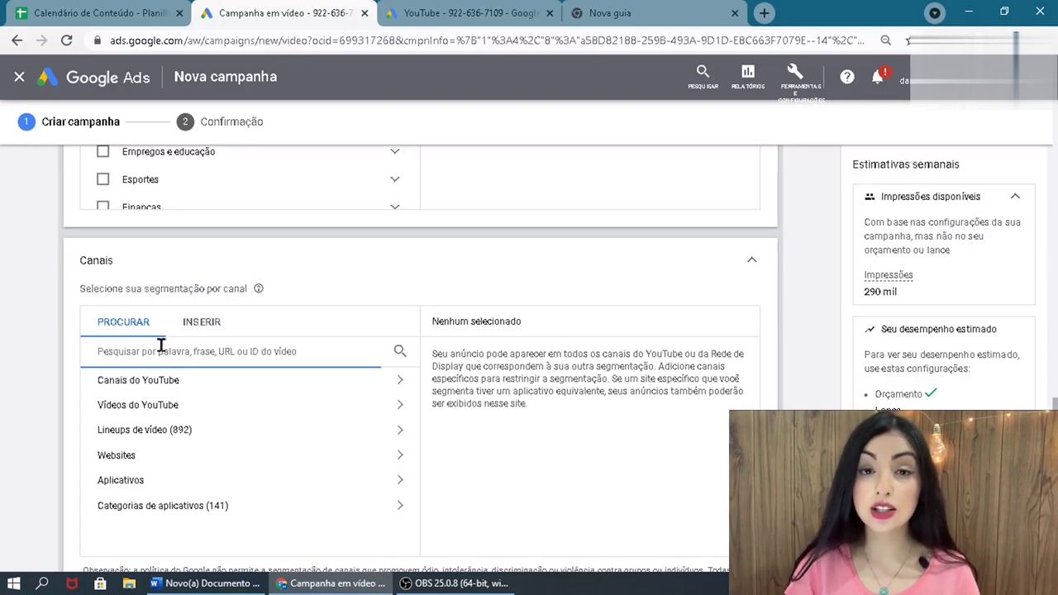
pyautogui.write('mairo')
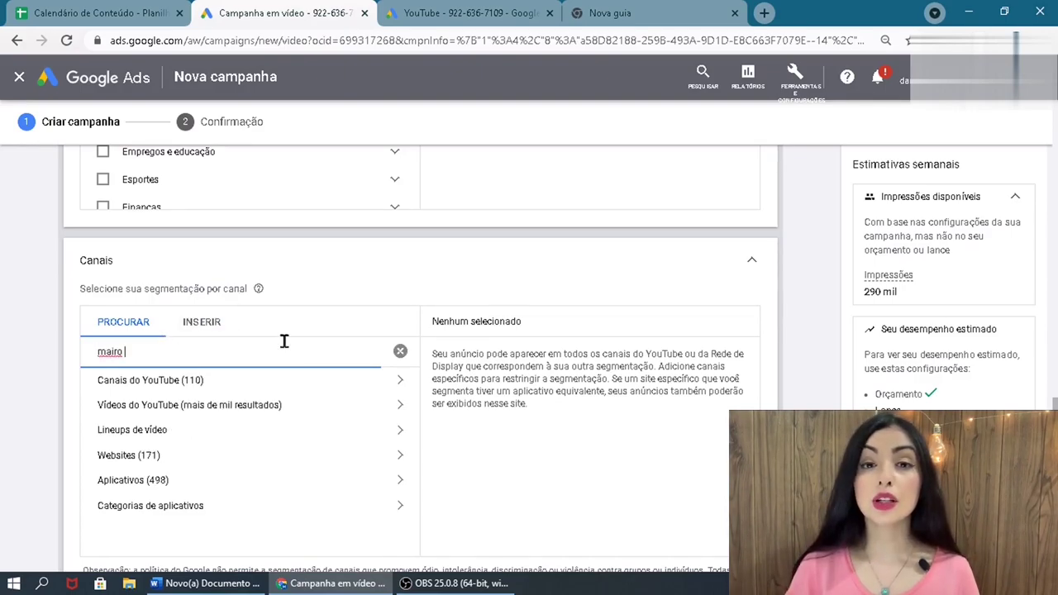
pyautogui.write(' vergara')
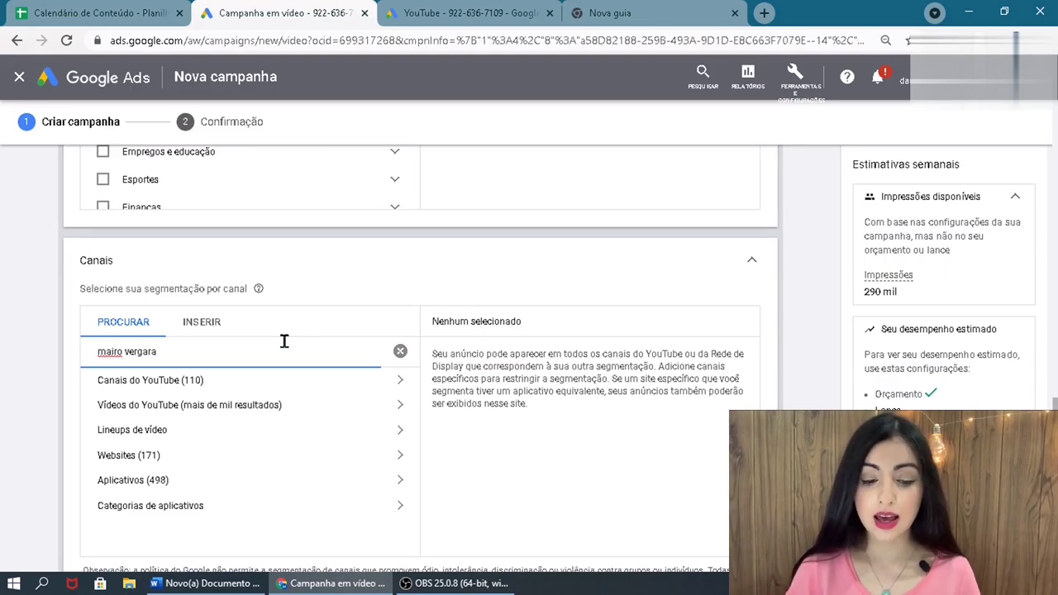
pyautogui.click(164, 381)
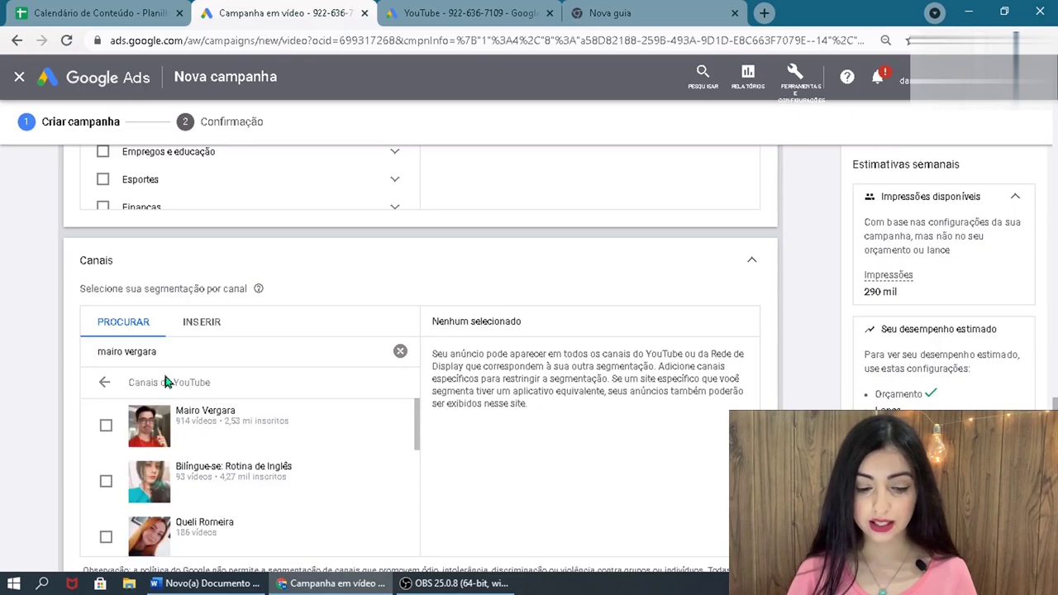
pyautogui.click(321, 423)
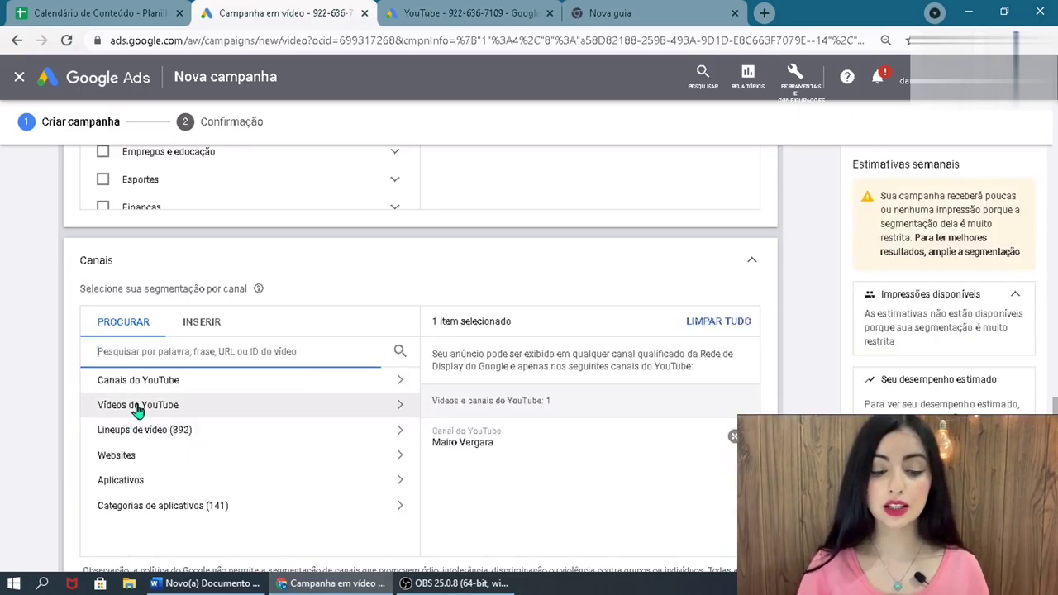
pyautogui.click(137, 411)
pyautogui.click(156, 355)
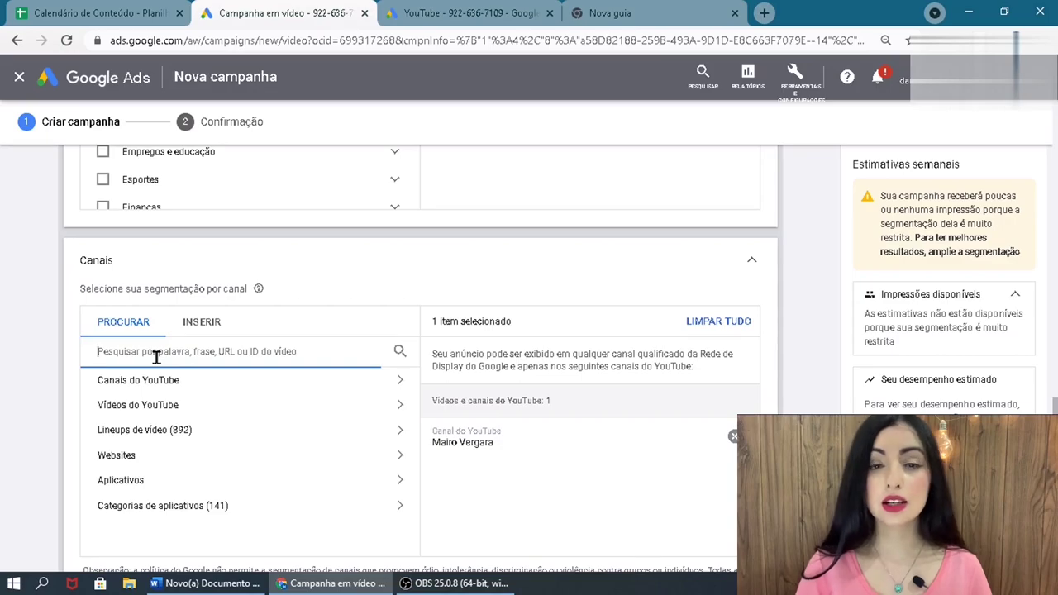
# Set the ad group's maximum CPV bid to R$ 0,10
pyautogui.scroll(-10, 156, 355)
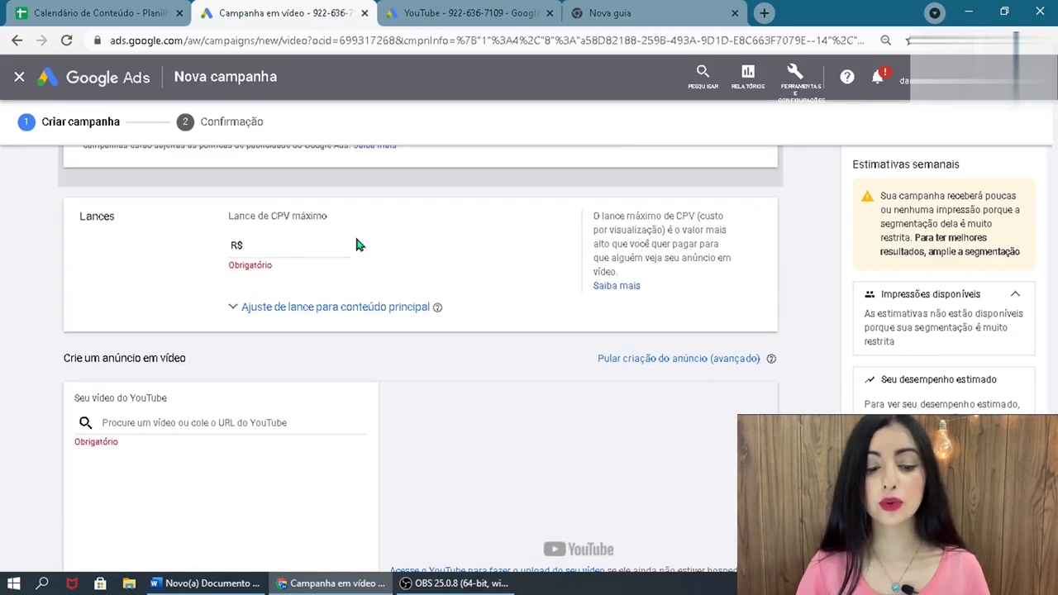
pyautogui.scroll(1, 322, 289)
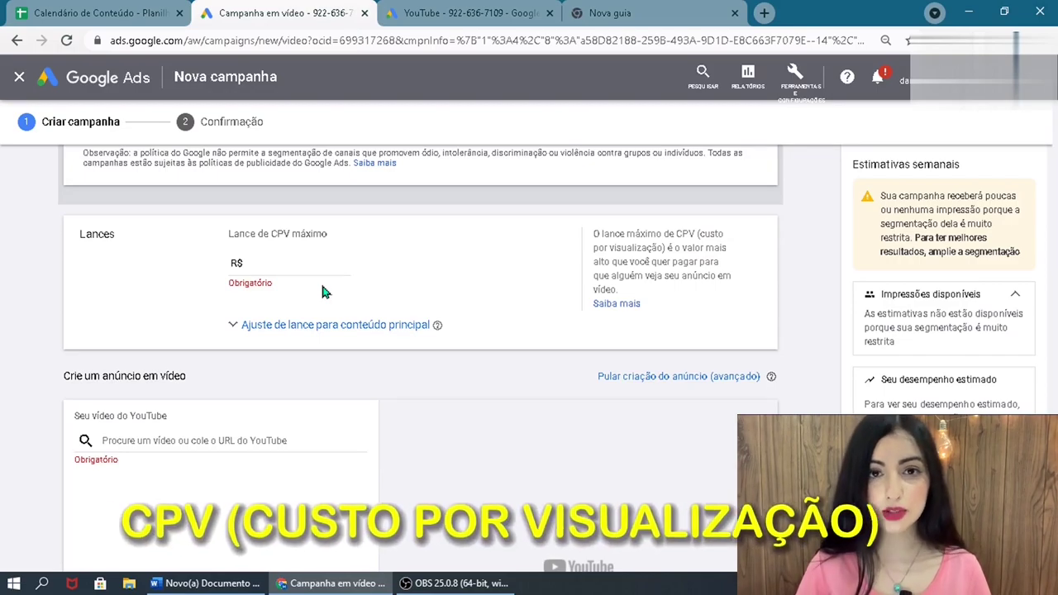
pyautogui.scroll(1, 317, 333)
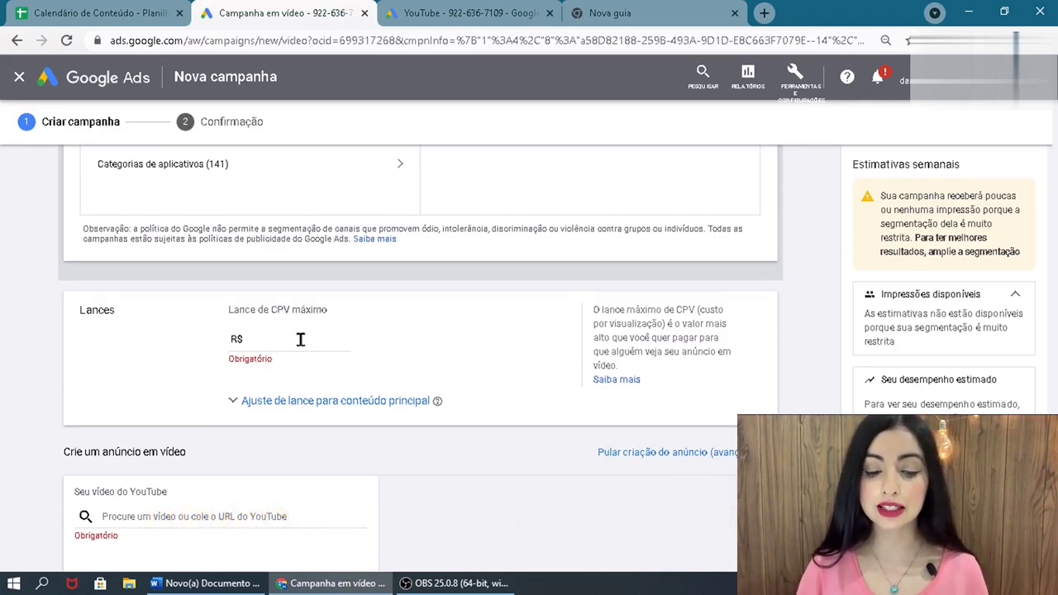
pyautogui.click(300, 339)
pyautogui.write('0,10')
pyautogui.click(495, 375)
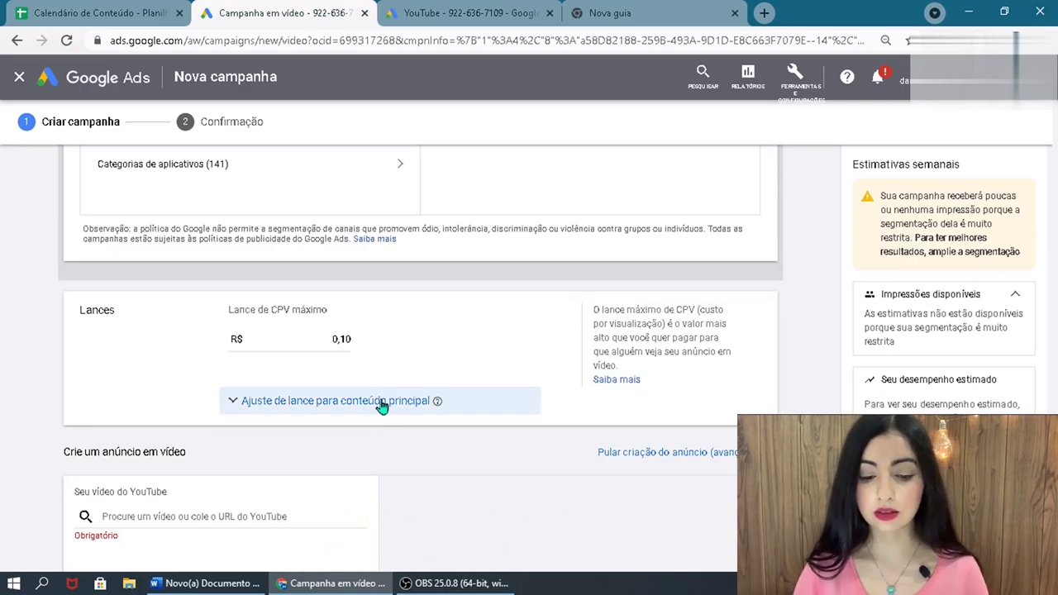
# Search YouTube by the advertiser's channel name, select the "[FÁCIL] Como CLONAR PÁGINA DE..." video for the ad, and choose the skippable in-stream format
pyautogui.scroll(-2, 364, 244)
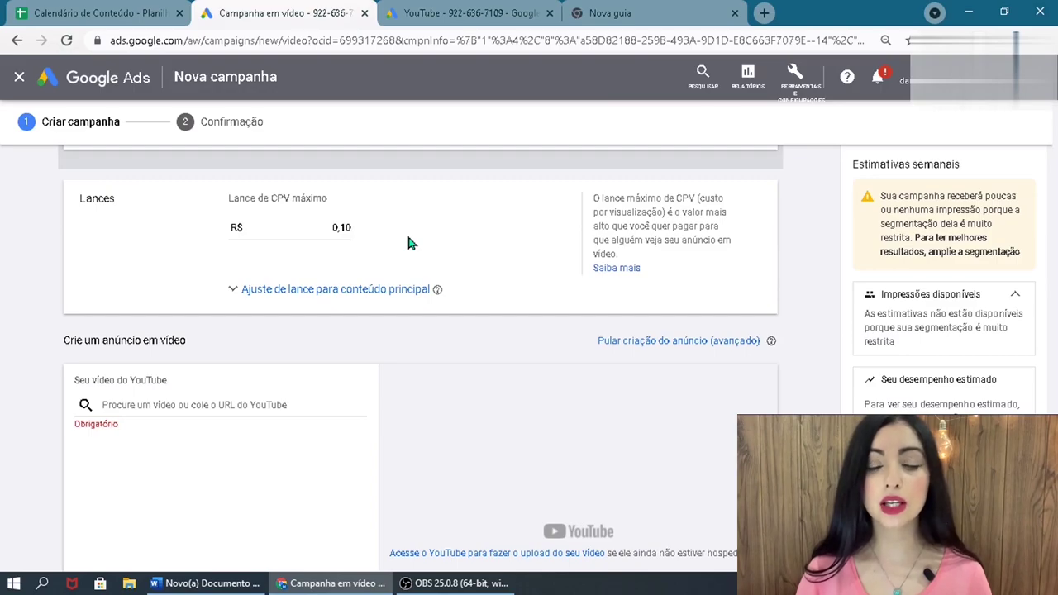
pyautogui.scroll(-2, 434, 259)
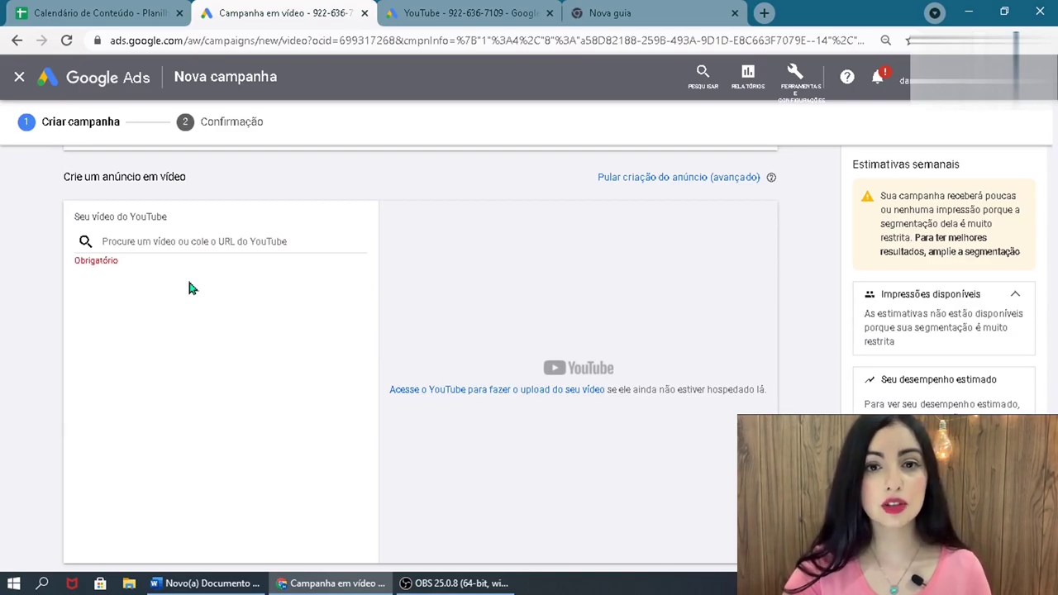
pyautogui.click(167, 248)
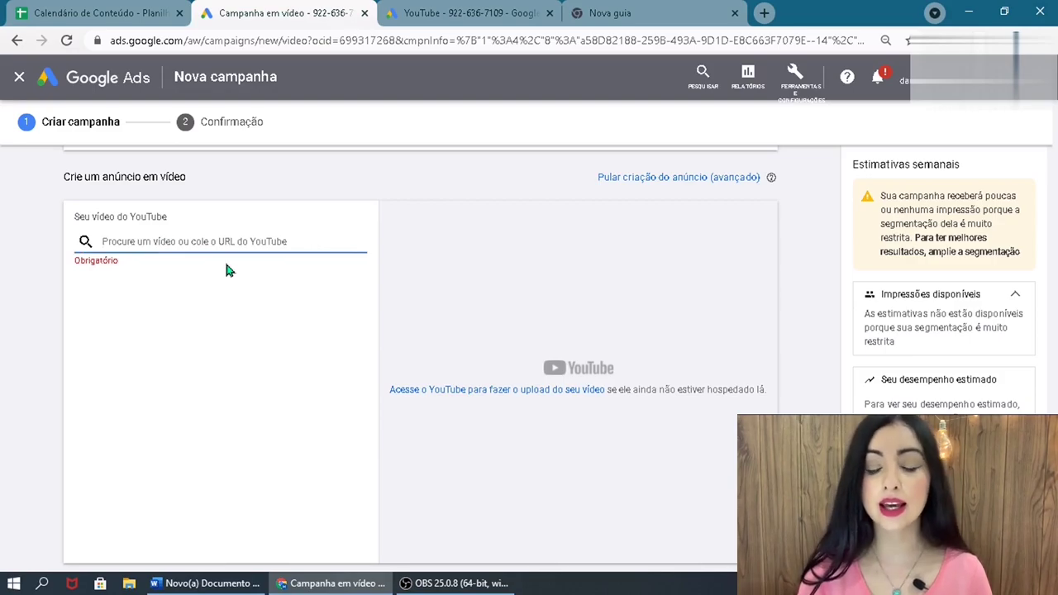
pyautogui.write('dani neves')
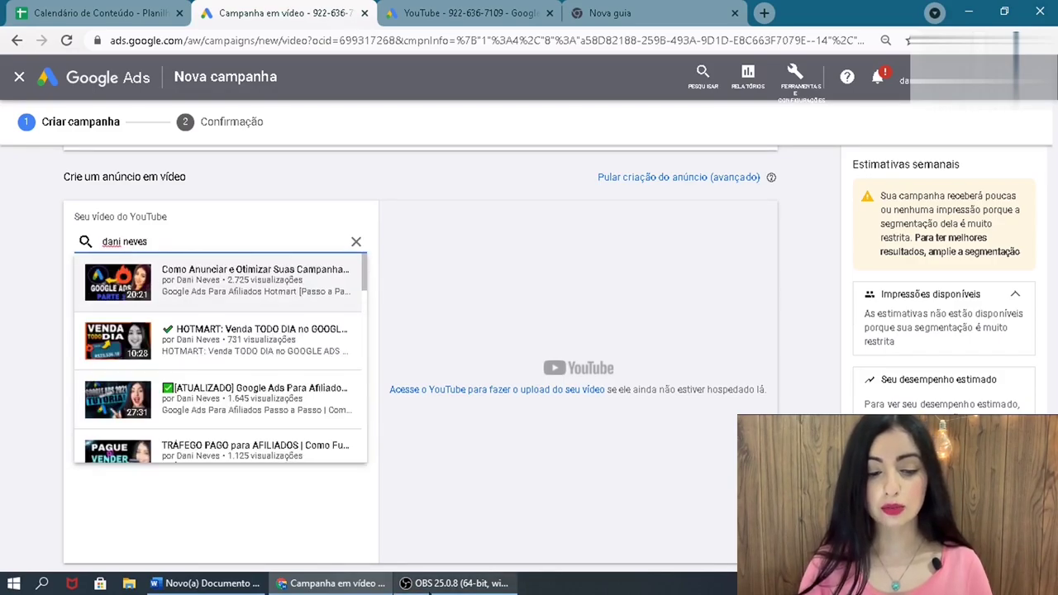
pyautogui.click(367, 310)
pyautogui.scroll(-5, 364, 331)
pyautogui.click(264, 285)
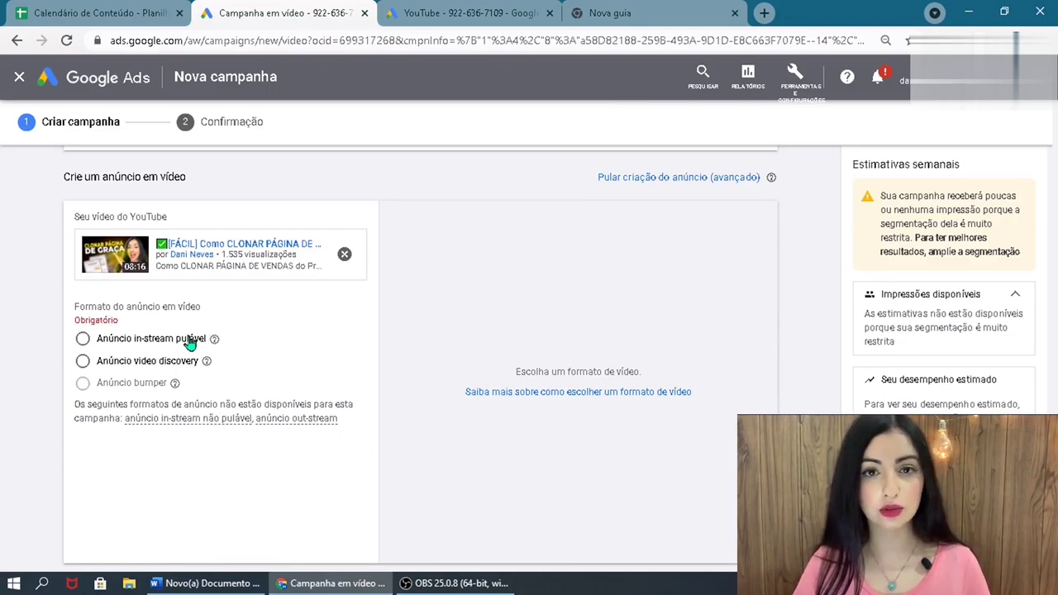
pyautogui.click(105, 348)
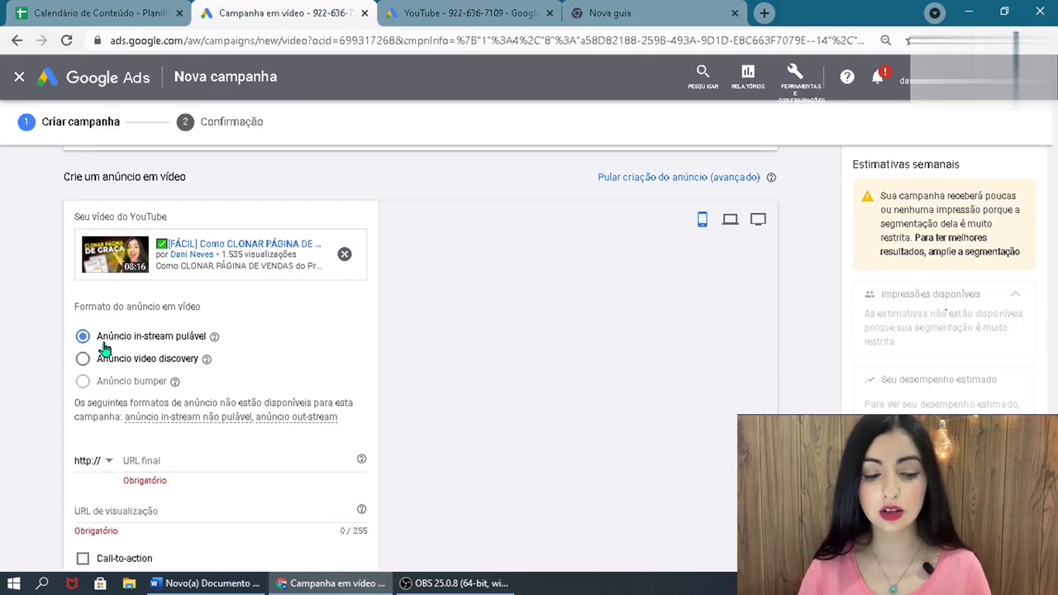
pyautogui.scroll(-1, 673, 295)
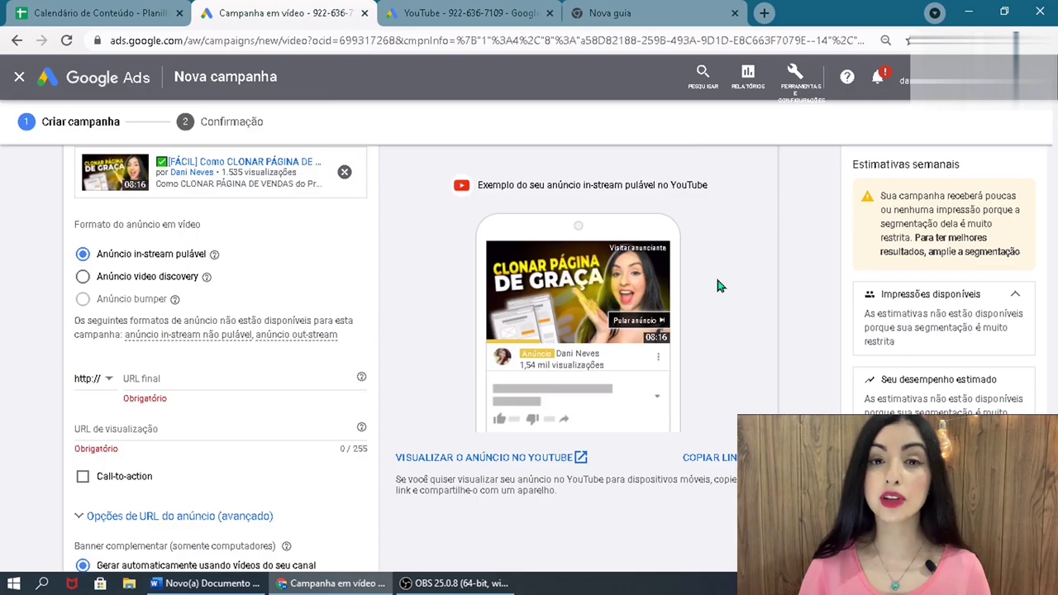
pyautogui.scroll(-1, 601, 311)
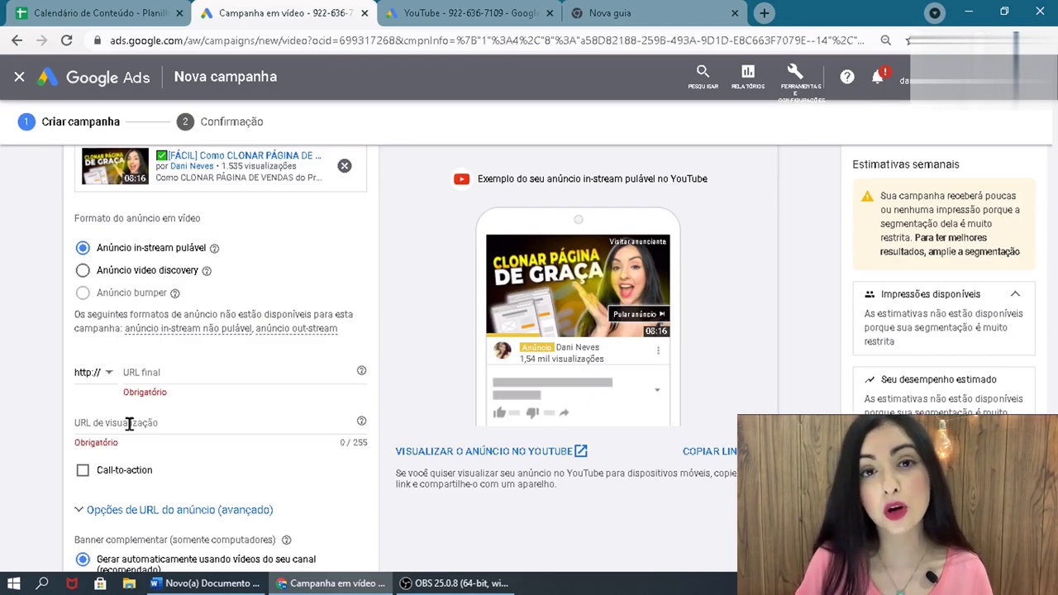
pyautogui.click(210, 368)
pyautogui.write('d')
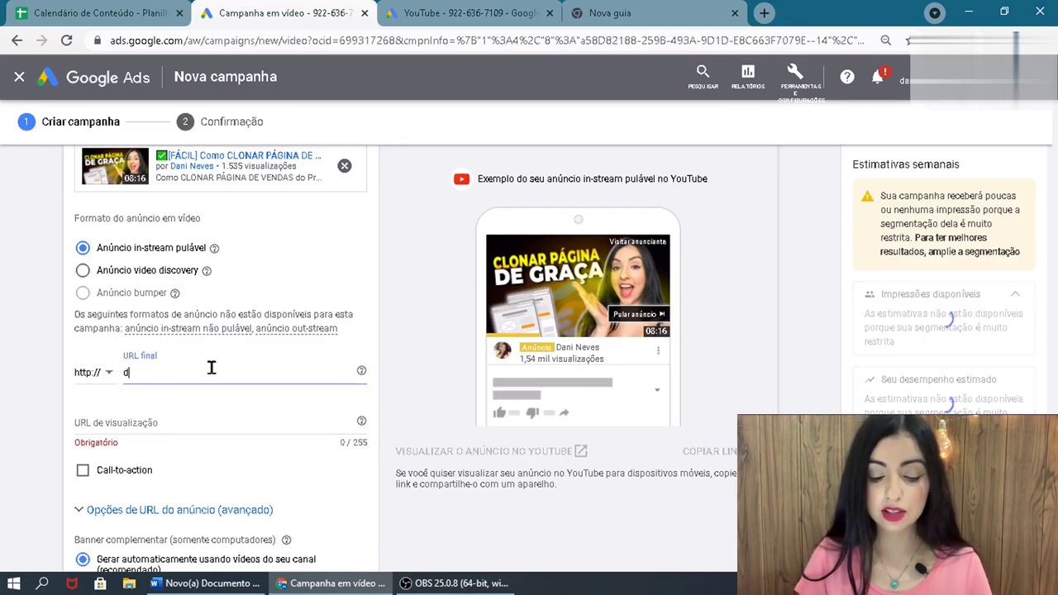
pyautogui.write('anine')
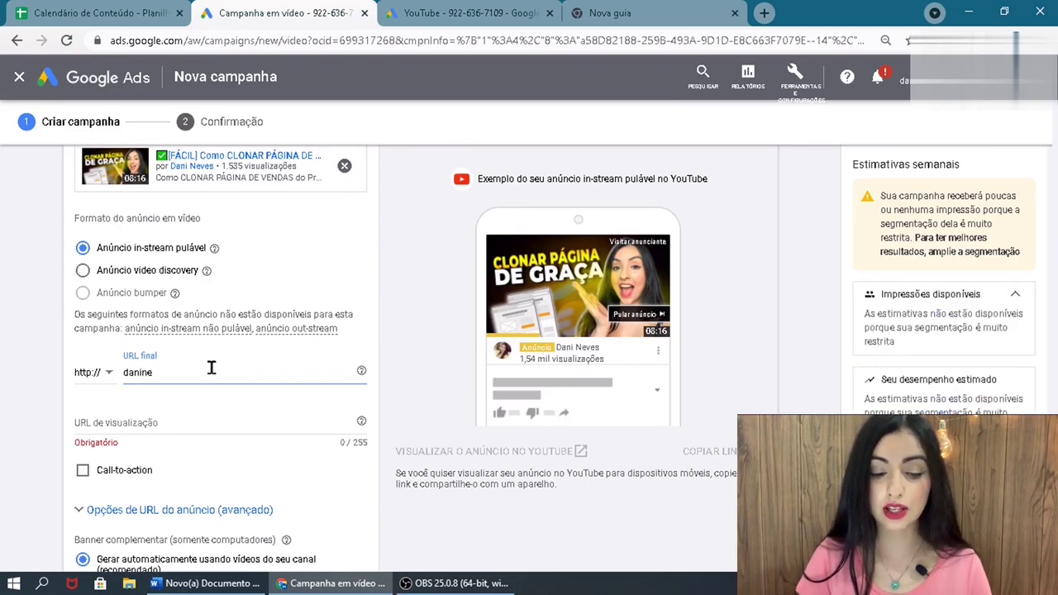
pyautogui.write('ves.com')
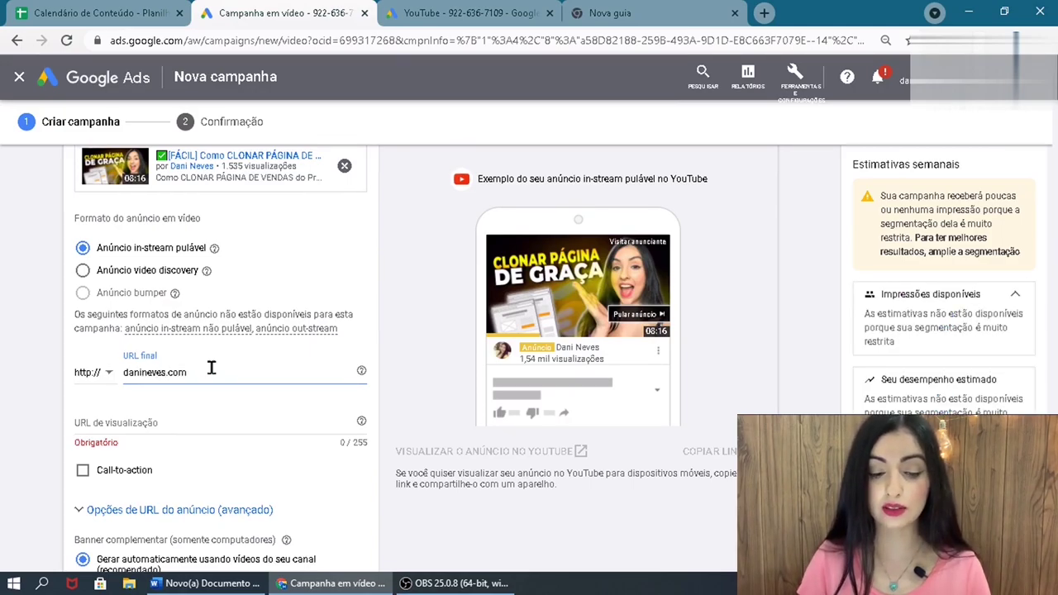
pyautogui.write('/')
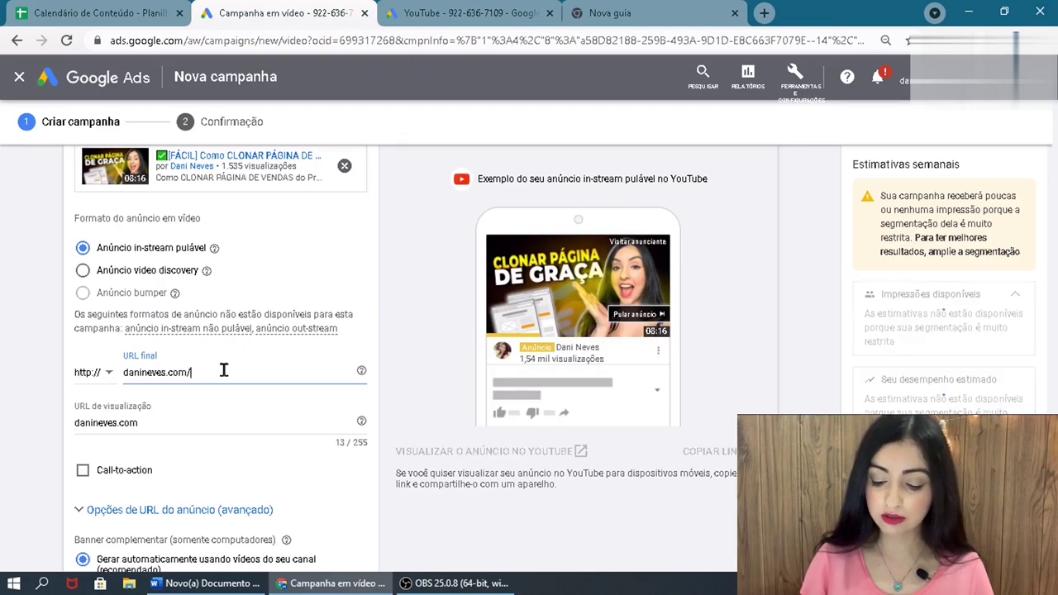
pyautogui.write('pá')
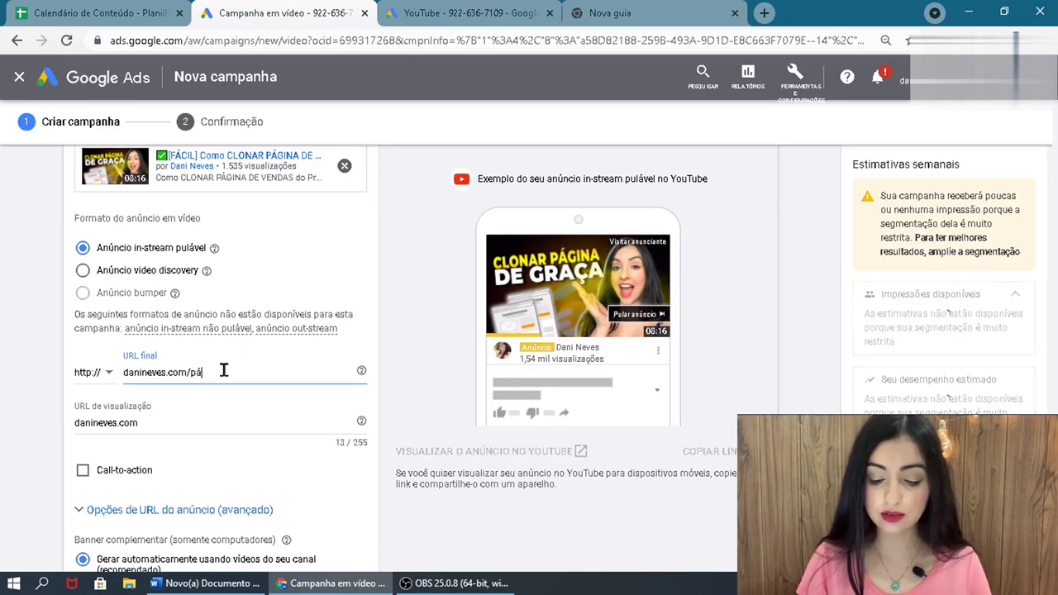
pyautogui.write('ginadevendas')
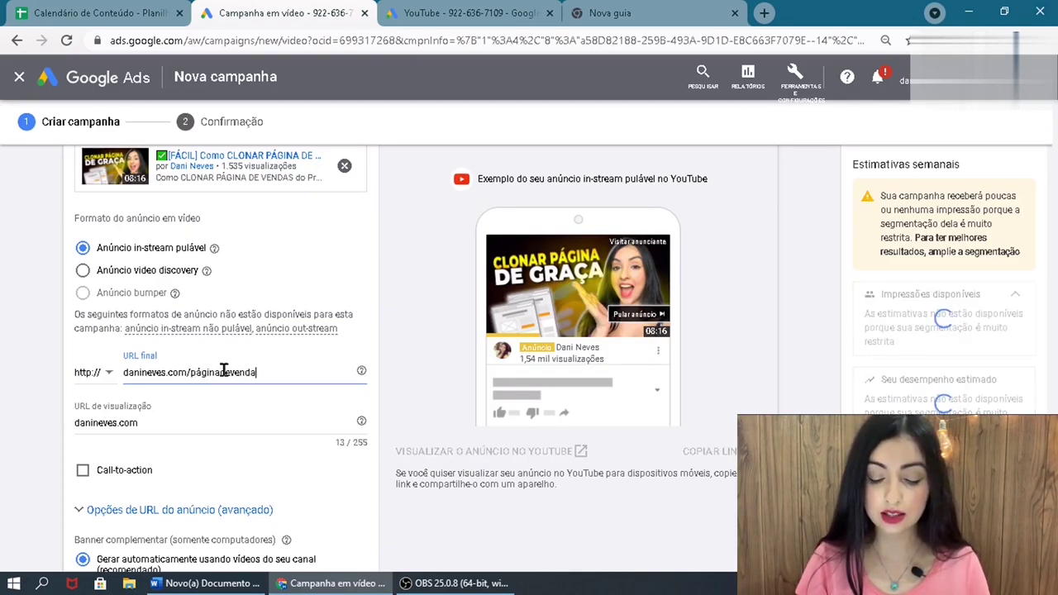
pyautogui.click(202, 425)
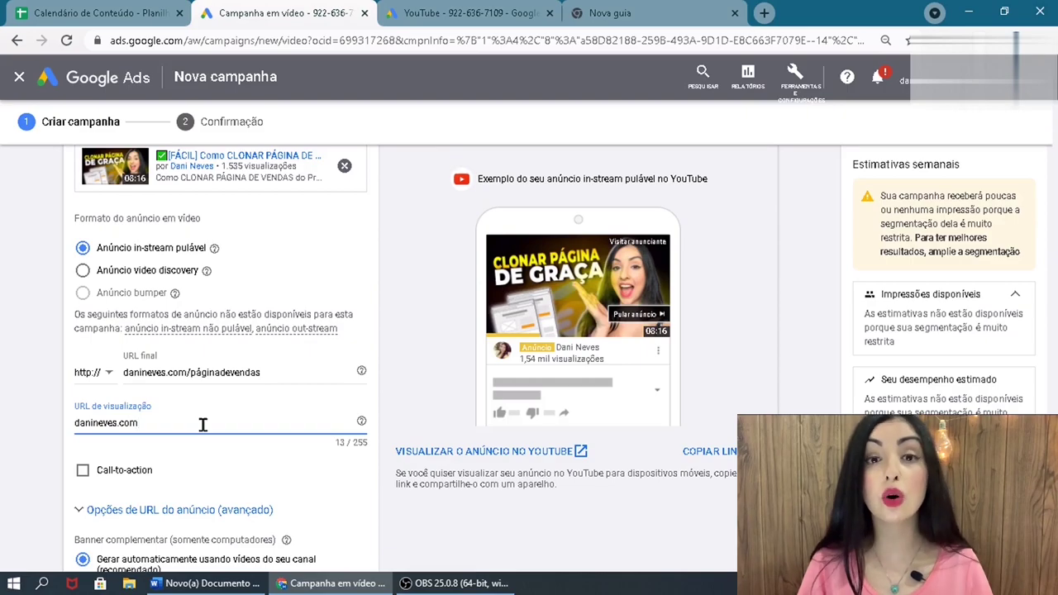
# Enable a call-to-action for the in-stream video ad
pyautogui.scroll(-1, 82, 426)
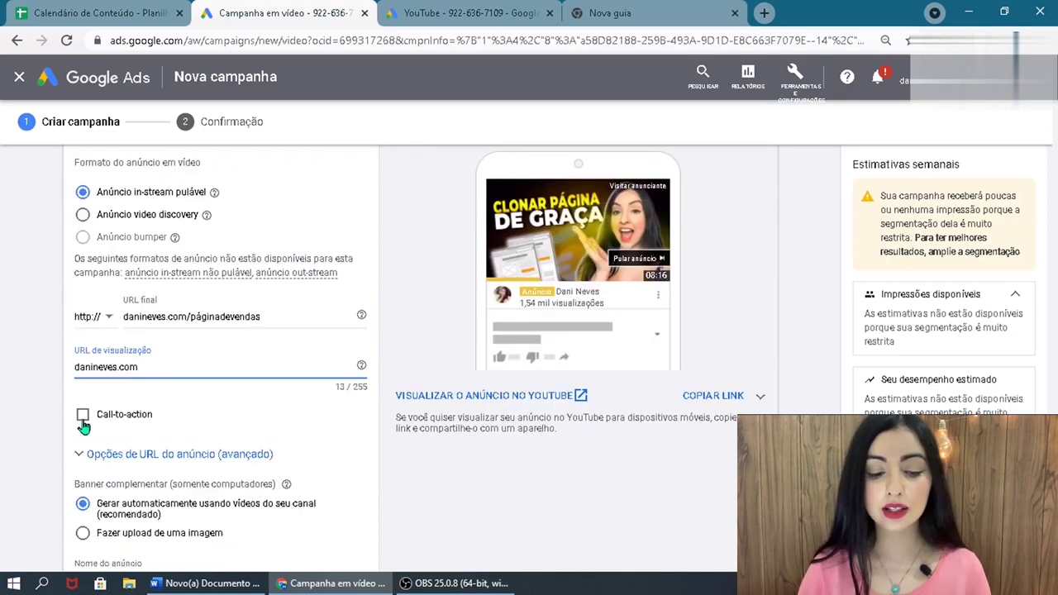
pyautogui.click(82, 421)
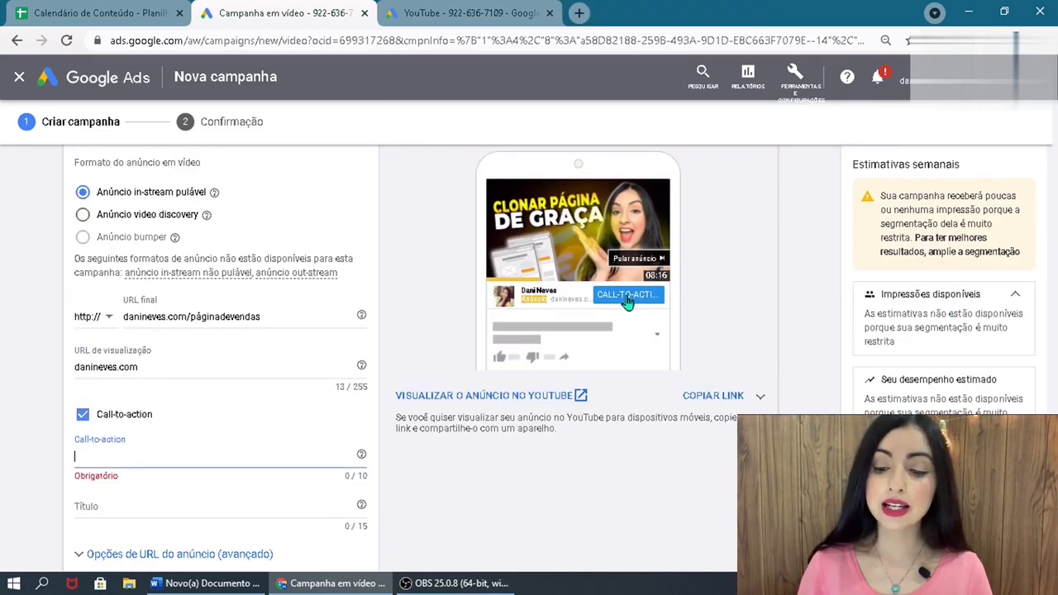